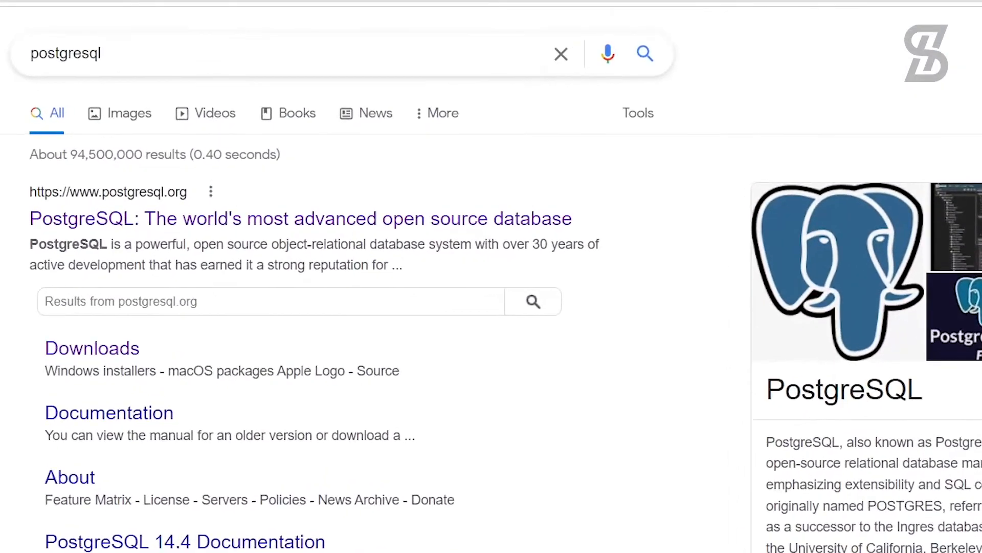
# Step: Highlight the 'postgresql' query in the Google search box, then clear the selection
pyautogui.moveTo(119, 55); pyautogui.dragTo(29, 64)
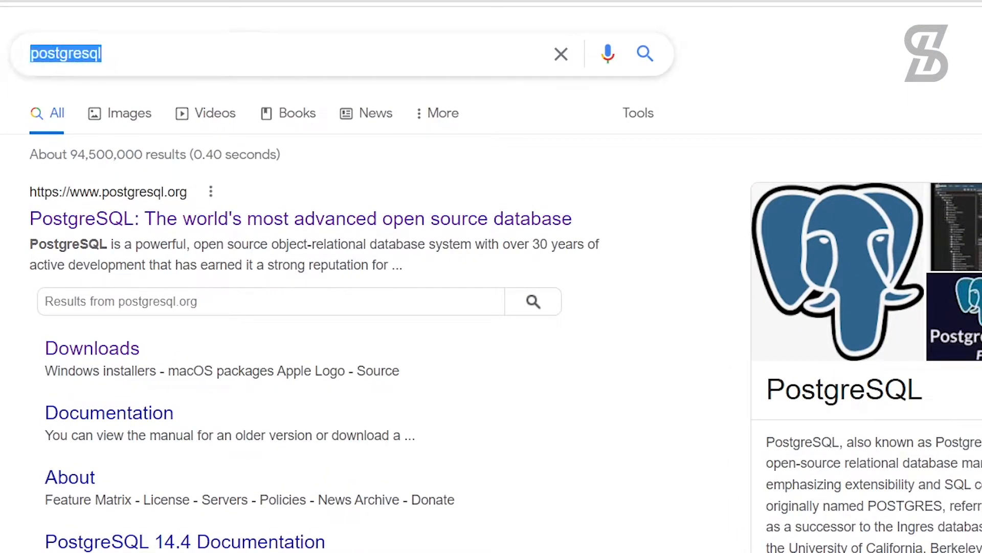
pyautogui.click(2, 84)
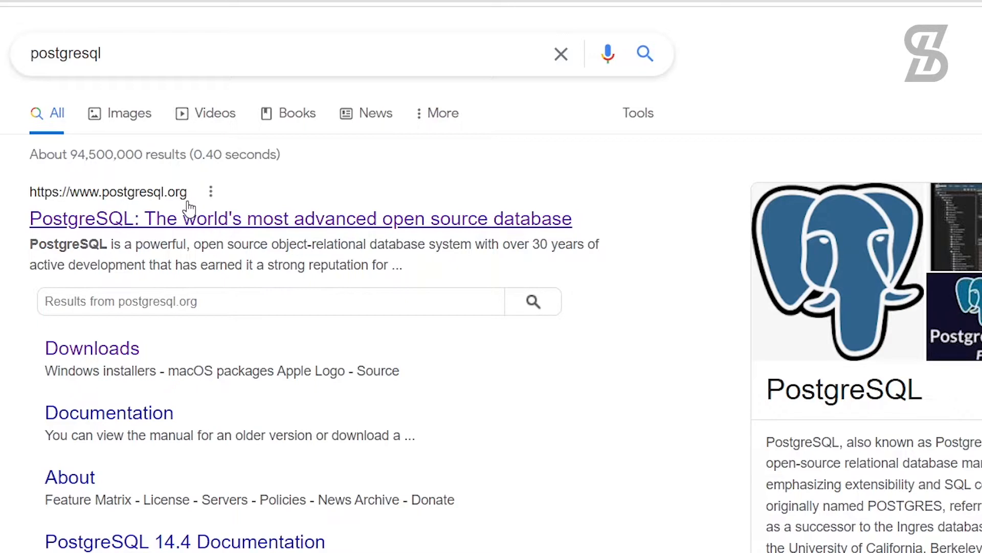
# Step: Open postgresql.org from the first search result and briefly highlight its tagline heading
pyautogui.click(126, 220)
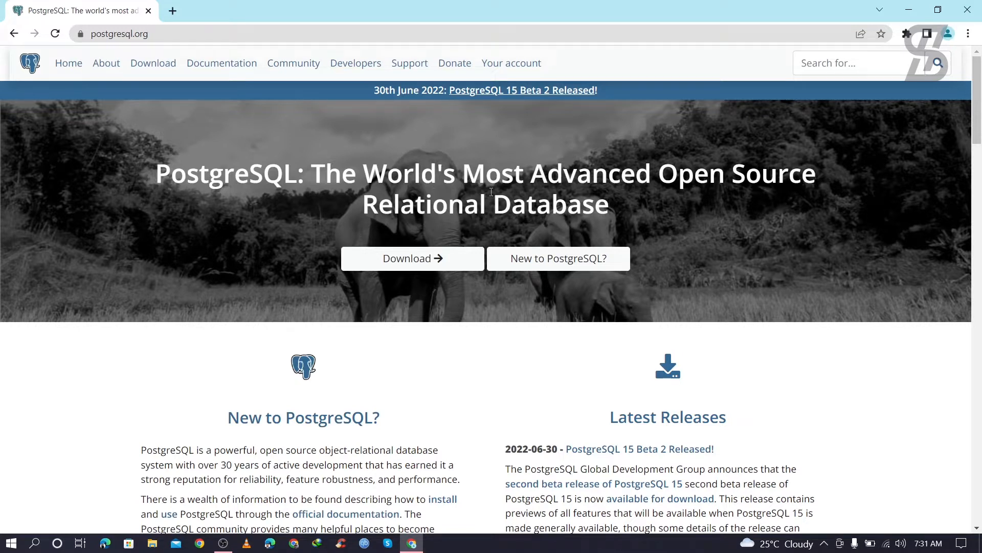
pyautogui.moveTo(311, 174); pyautogui.dragTo(618, 204)
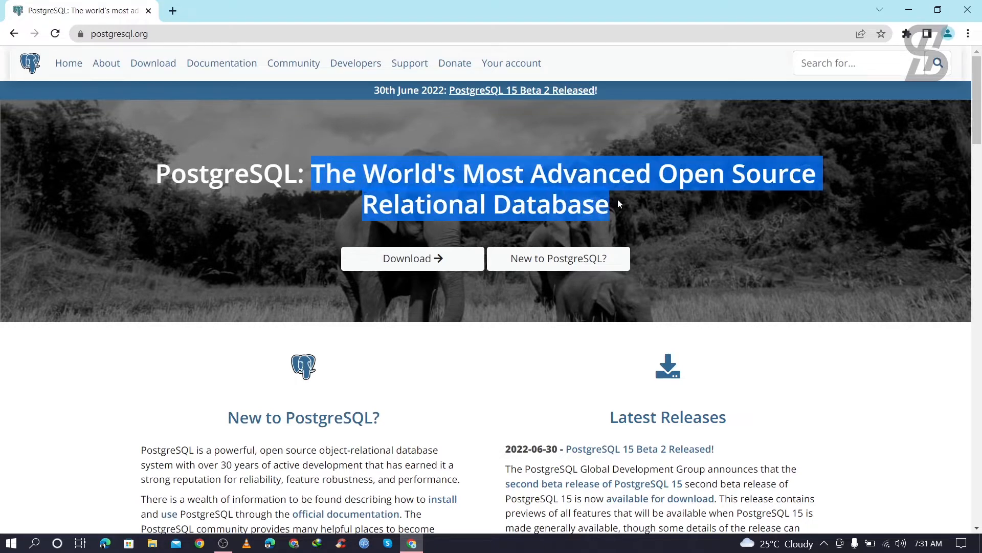
pyautogui.click(266, 234)
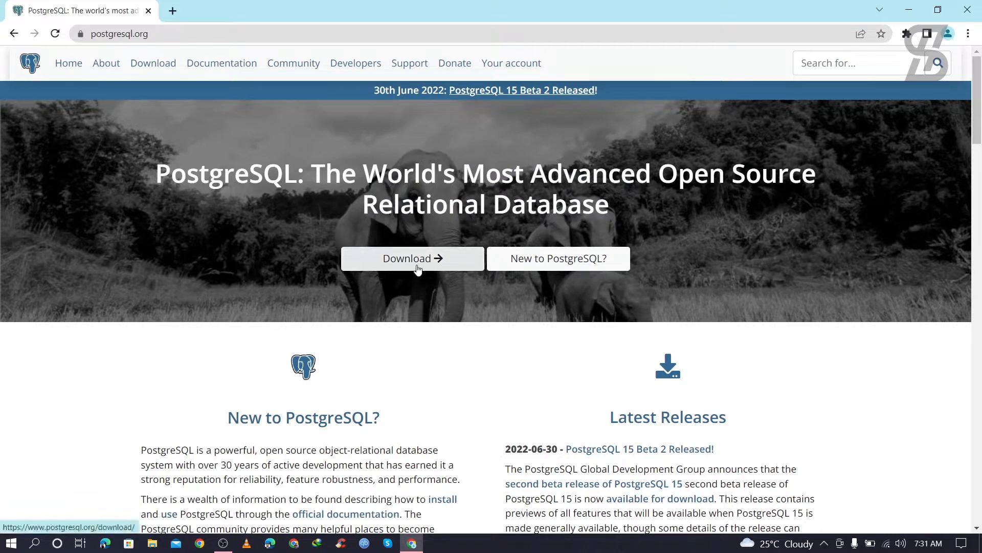
# Step: Go to the PostgreSQL Downloads page and scroll through its per-OS installer listings
pyautogui.click(157, 68)
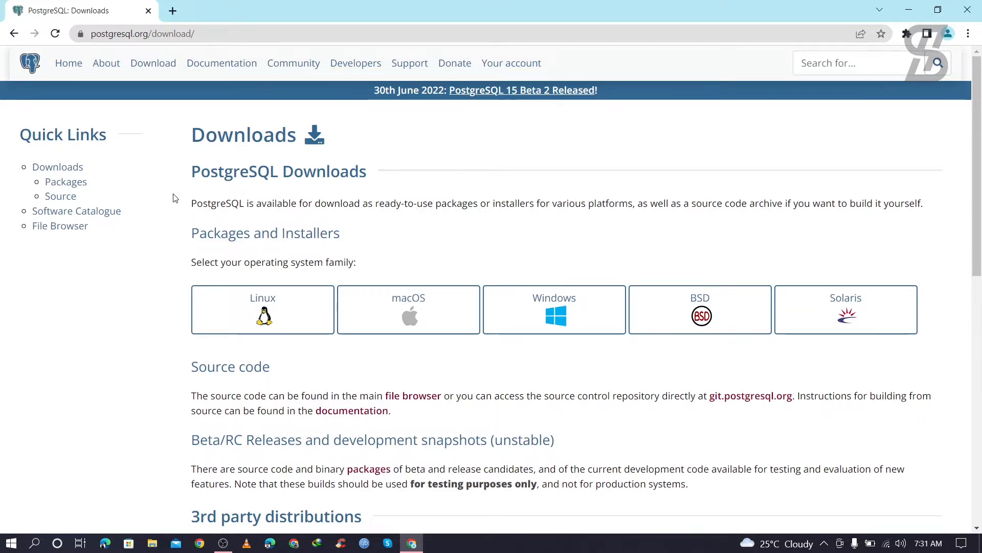
pyautogui.scroll(-10, 174, 198)
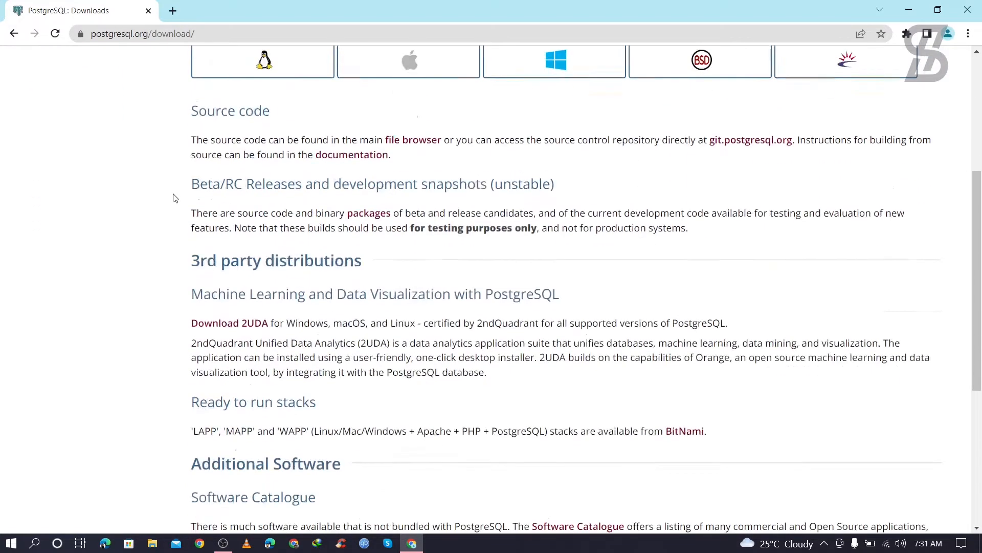
pyautogui.scroll(10, 174, 198)
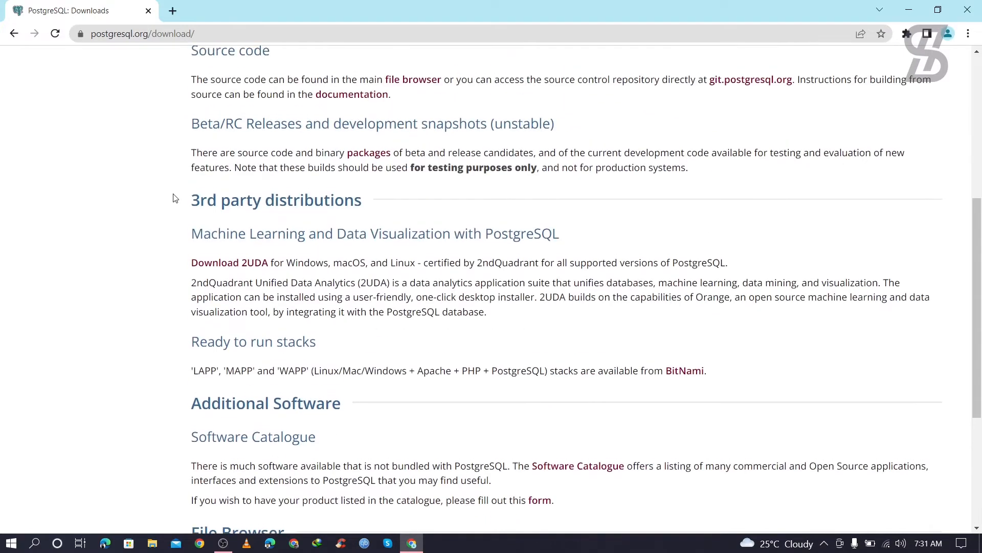
pyautogui.scroll(1, 174, 198)
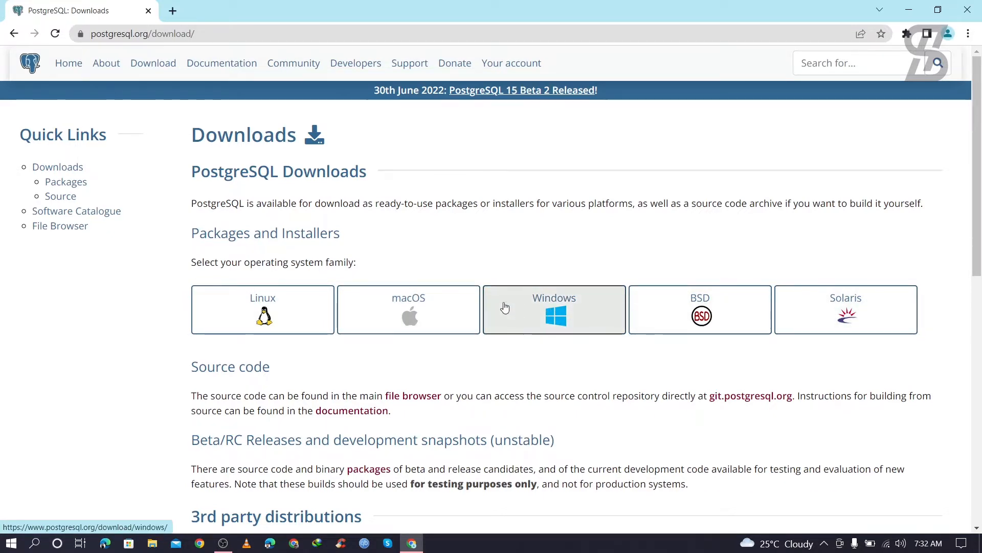
# Step: Open the Windows installers page and highlight version 14 in the platform support table
pyautogui.click(535, 309)
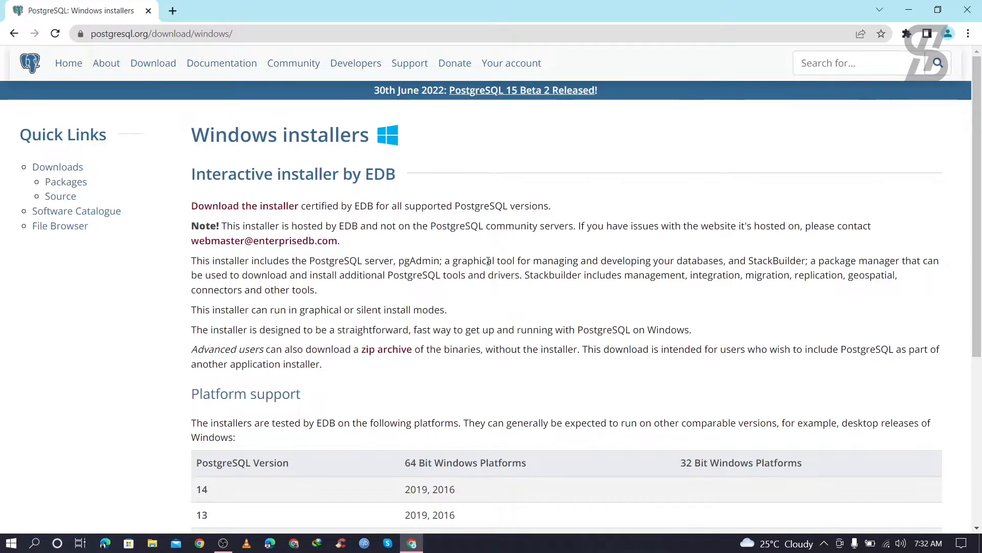
pyautogui.scroll(-2, 489, 262)
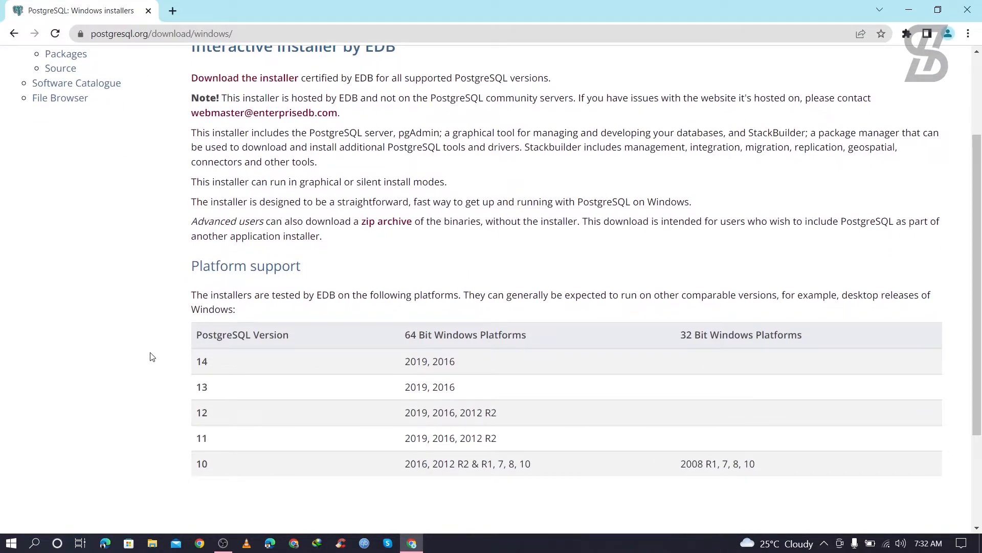
pyautogui.moveTo(196, 362); pyautogui.dragTo(212, 367)
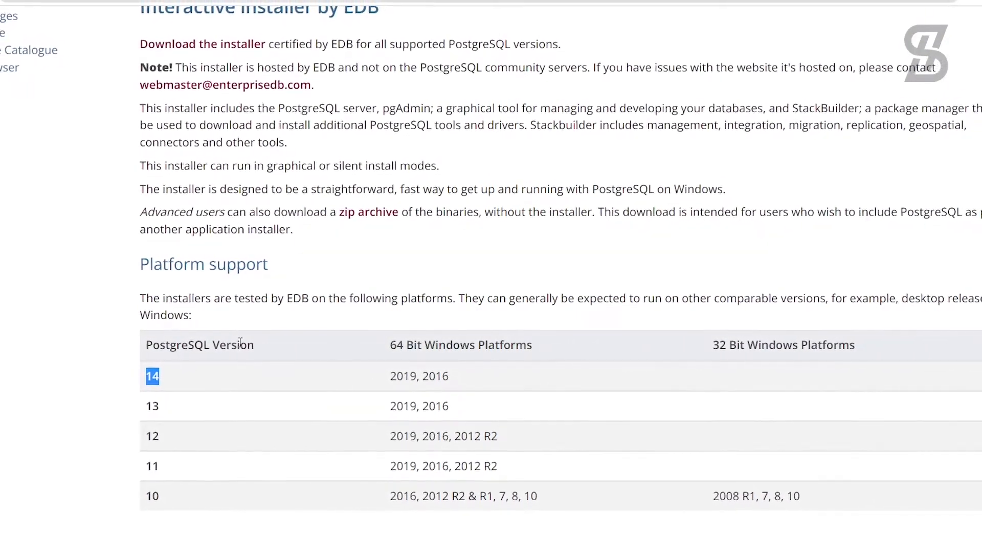
pyautogui.scroll(2, 242, 342)
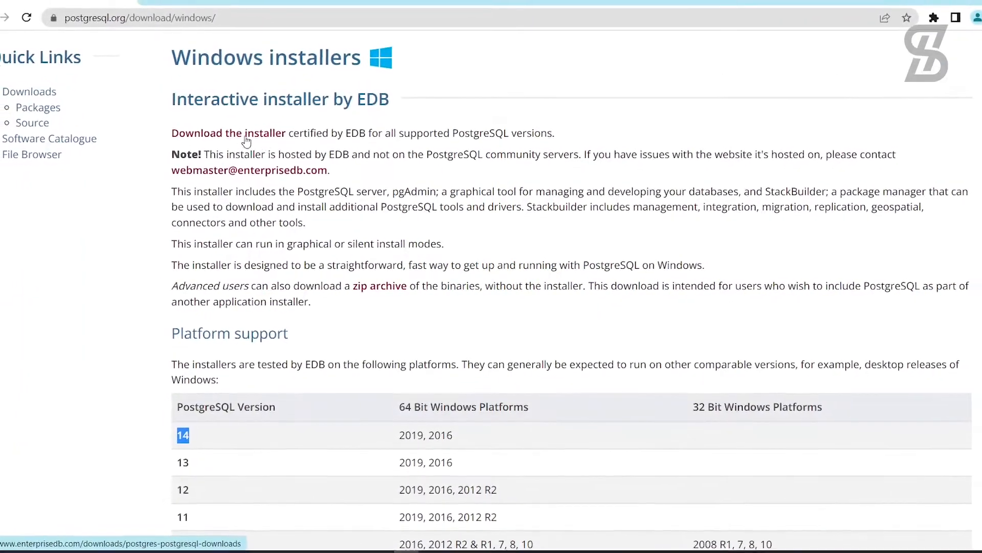
# Step: On EDB's download page, download the PostgreSQL 14.4 installer for Windows x86-64
pyautogui.click(243, 141)
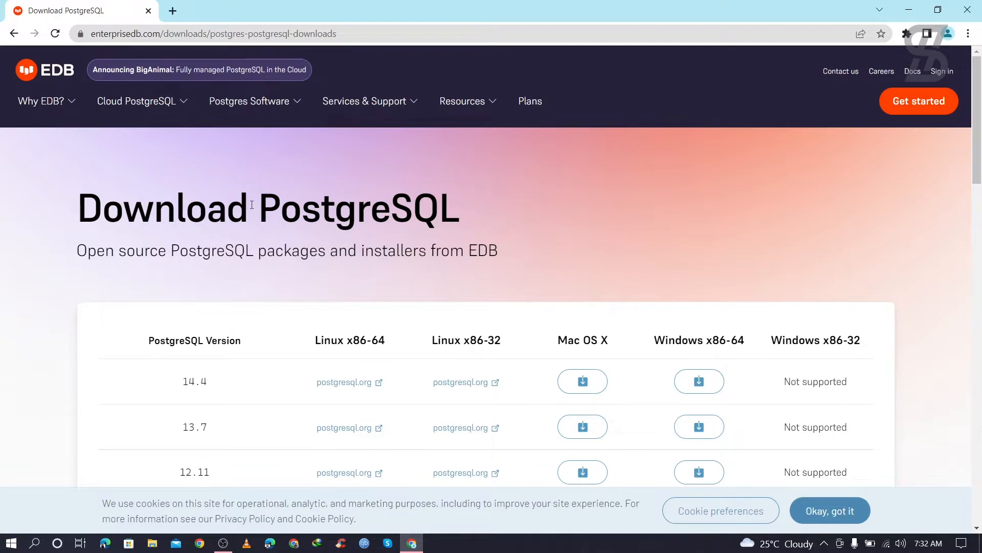
pyautogui.scroll(-1, 252, 205)
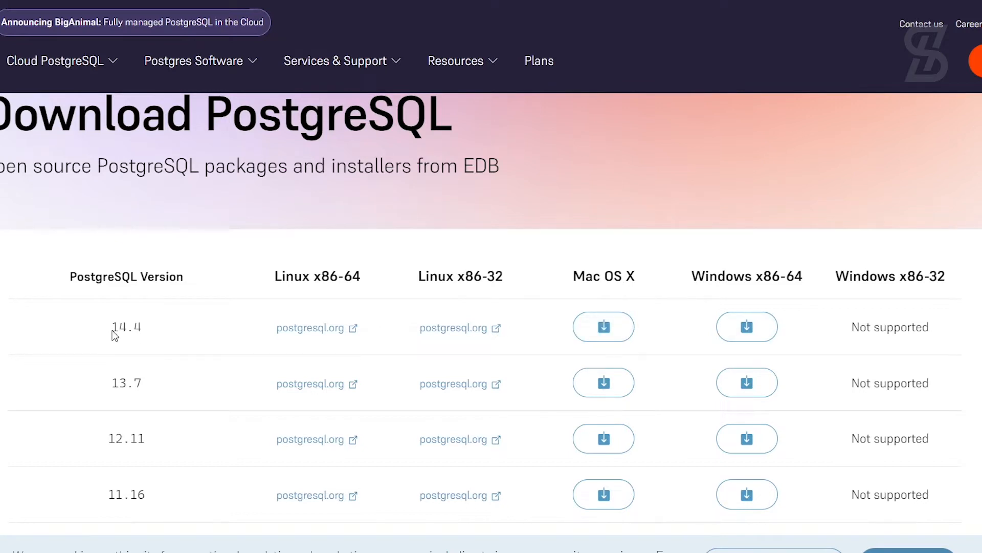
pyautogui.moveTo(109, 328); pyautogui.dragTo(156, 328)
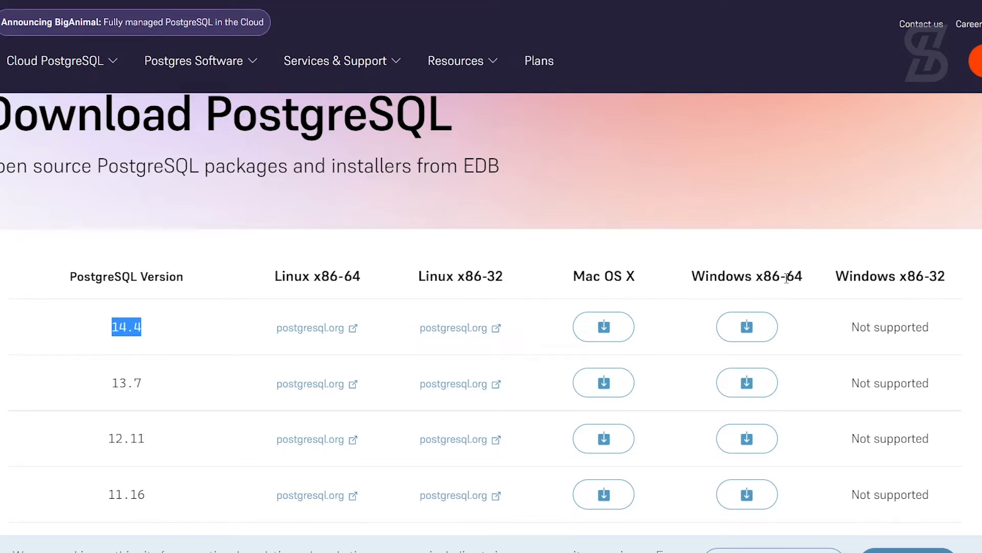
pyautogui.moveTo(786, 276); pyautogui.dragTo(804, 279)
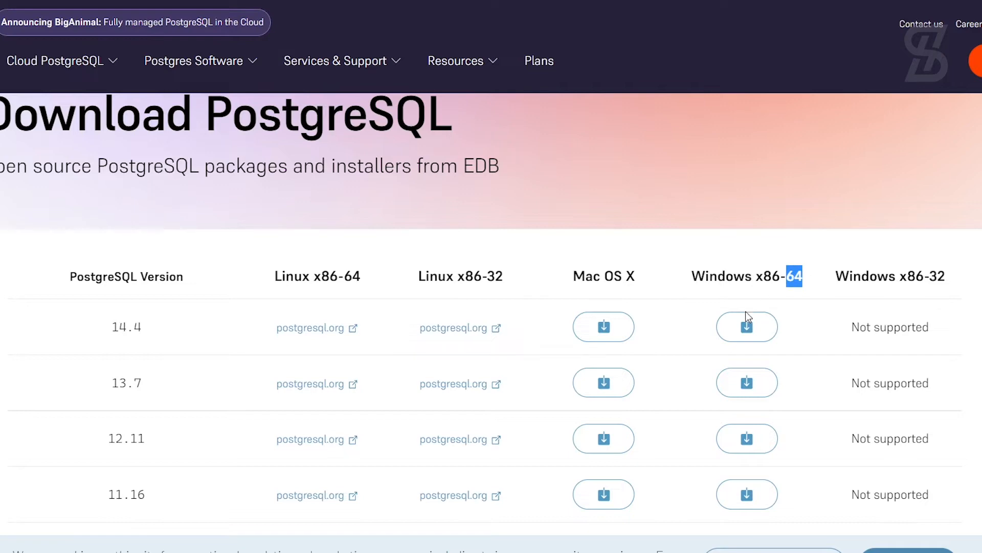
pyautogui.click(747, 331)
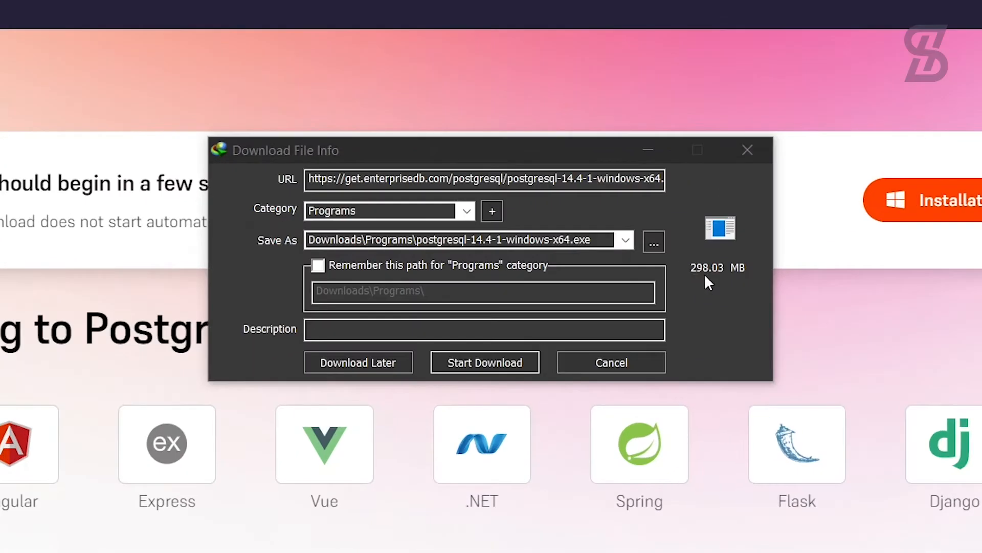
# Step: Download the 298 MB postgresql-14.4-1-windows-x64.exe and open its Downloads\Programs folder
pyautogui.click(462, 361)
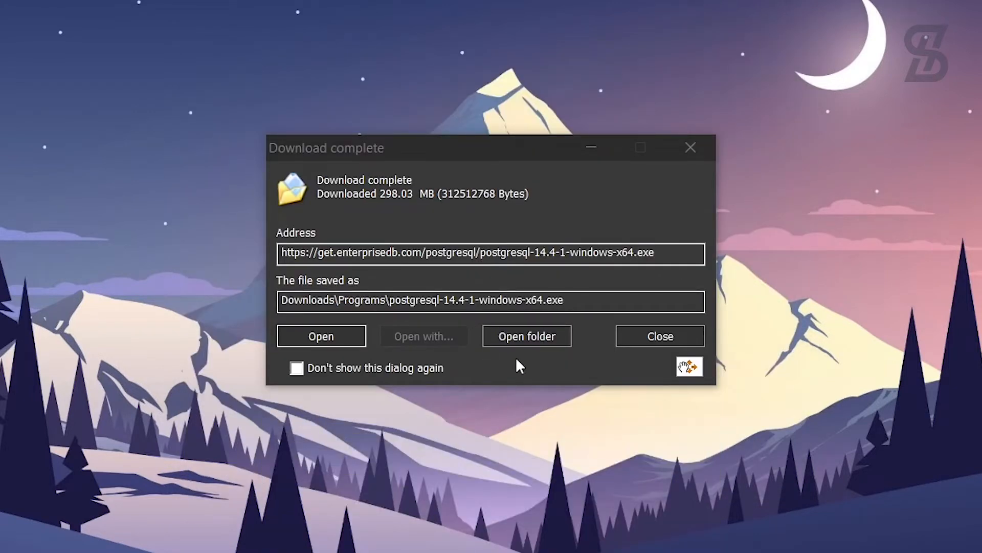
pyautogui.click(515, 338)
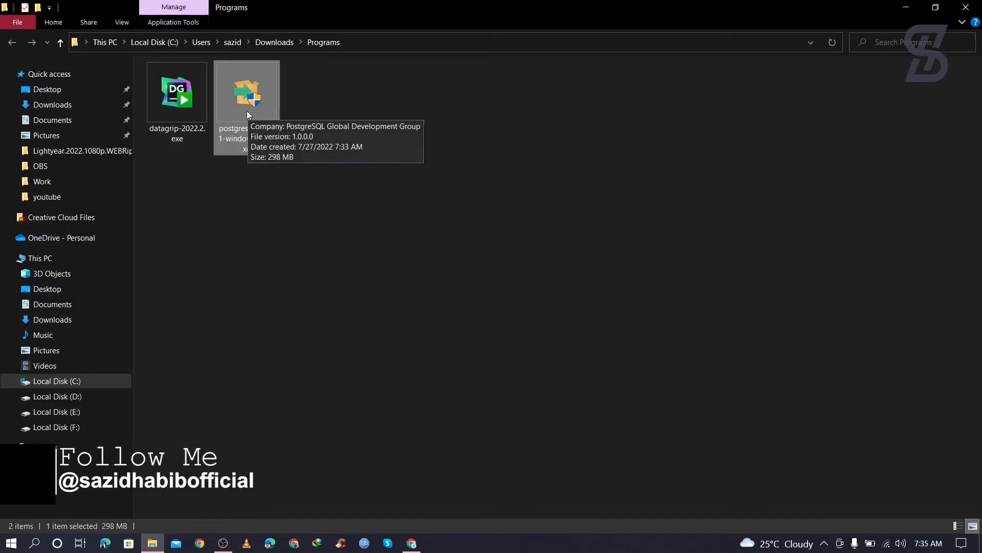
# Step: Run postgresql-14.4-1-windows-x64.exe from the Programs folder and minimize File Explorer
pyautogui.click(361, 92)
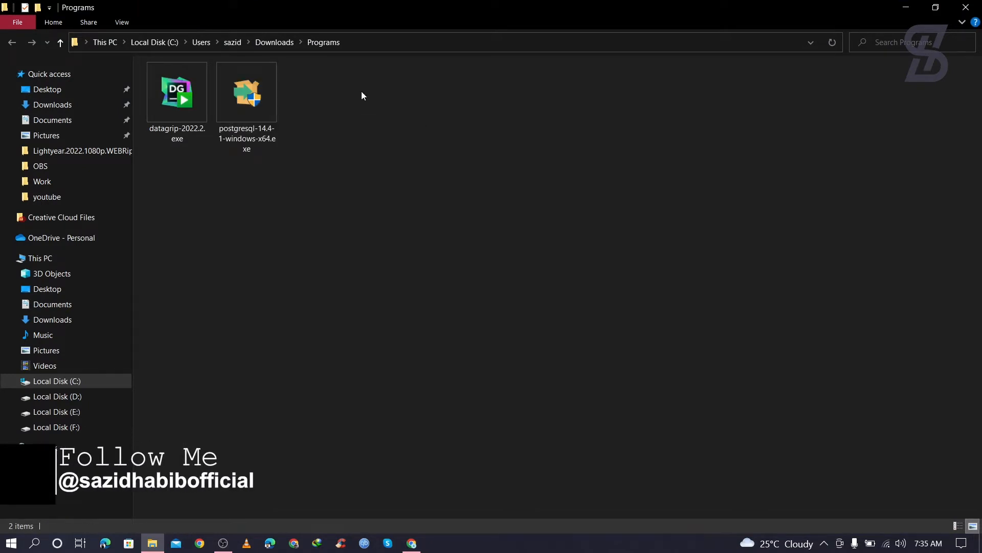
pyautogui.doubleClick(257, 109)
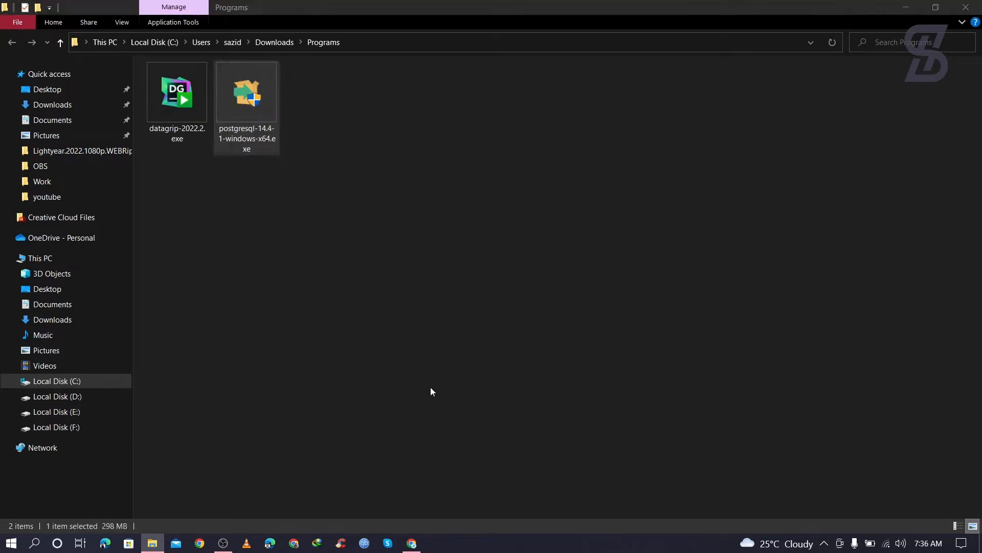
pyautogui.click(912, 10)
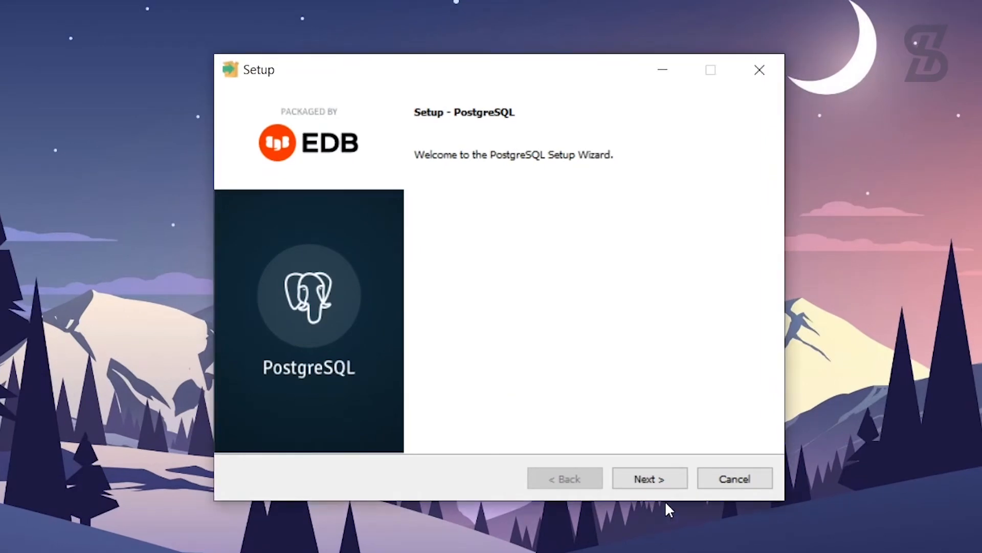
# Step: Get past the welcome page and keep C:\Program Files\PostgreSQL\14 as the install directory
pyautogui.click(664, 485)
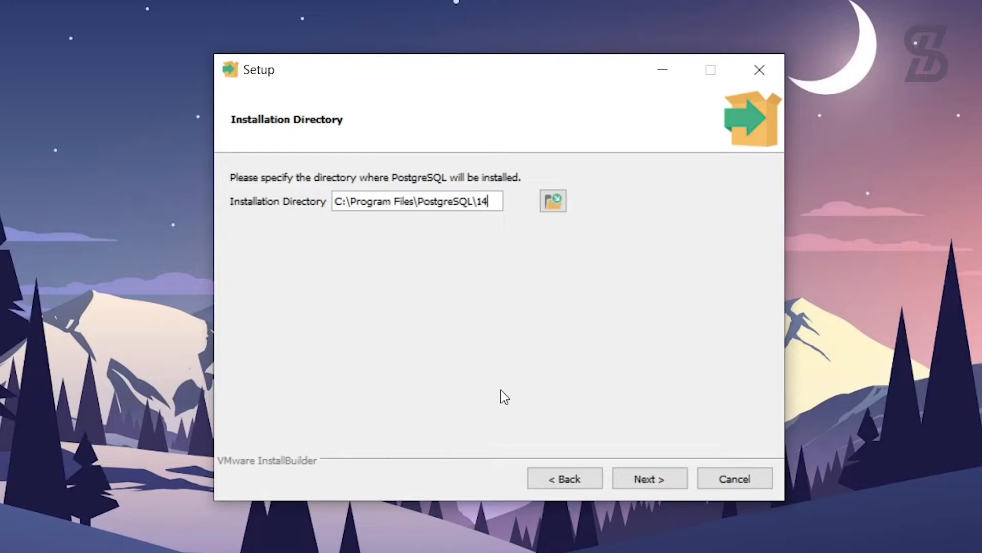
pyautogui.click(661, 484)
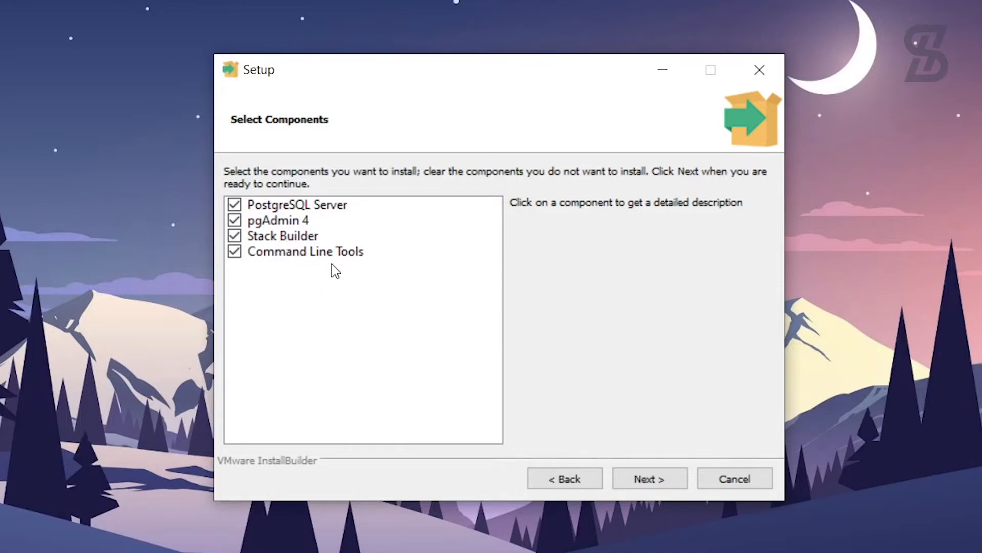
# Step: Keep all four components selected and accept the default data directory
pyautogui.click(657, 481)
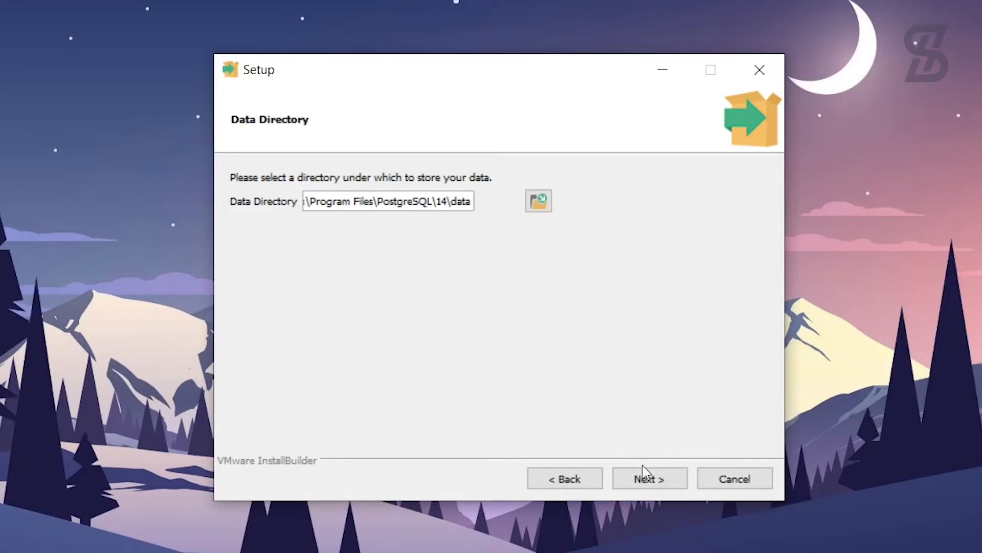
pyautogui.click(651, 487)
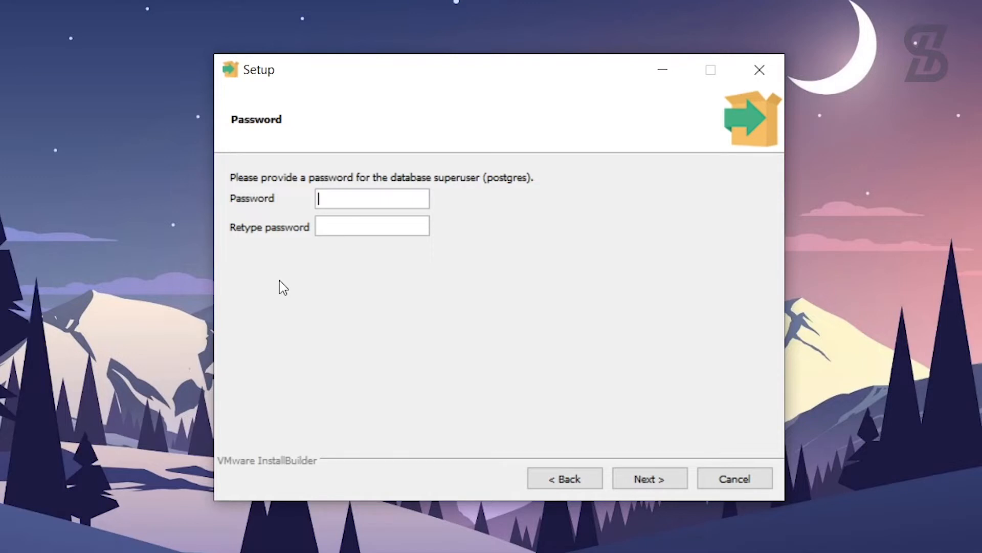
# Step: Enter the postgres superuser password and retype it in the confirmation field
pyautogui.click(343, 221)
pyautogui.write('•••••••')
# Step: Confirm the superuser password, keep port 5432 and the default locale, and install PostgreSQL
pyautogui.click(643, 483)
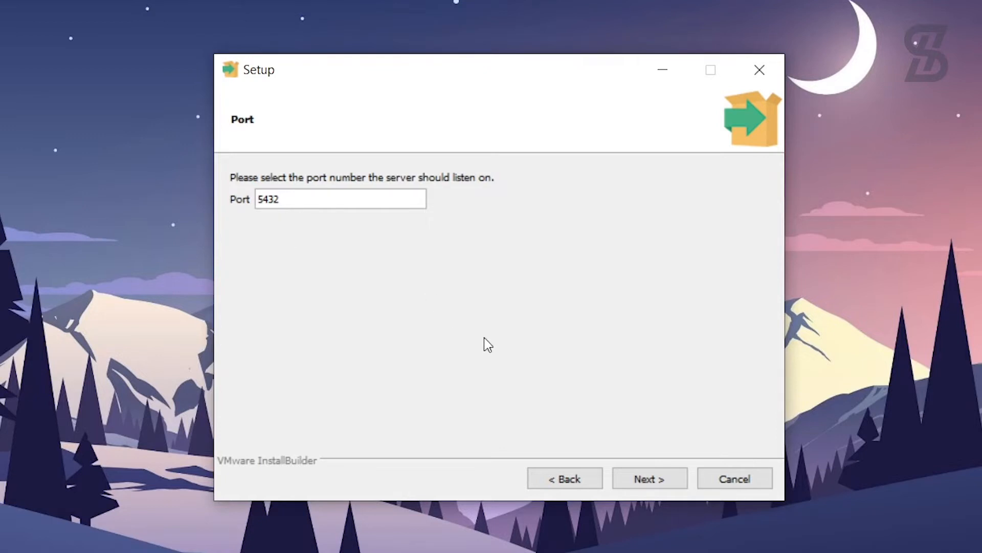
pyautogui.click(652, 479)
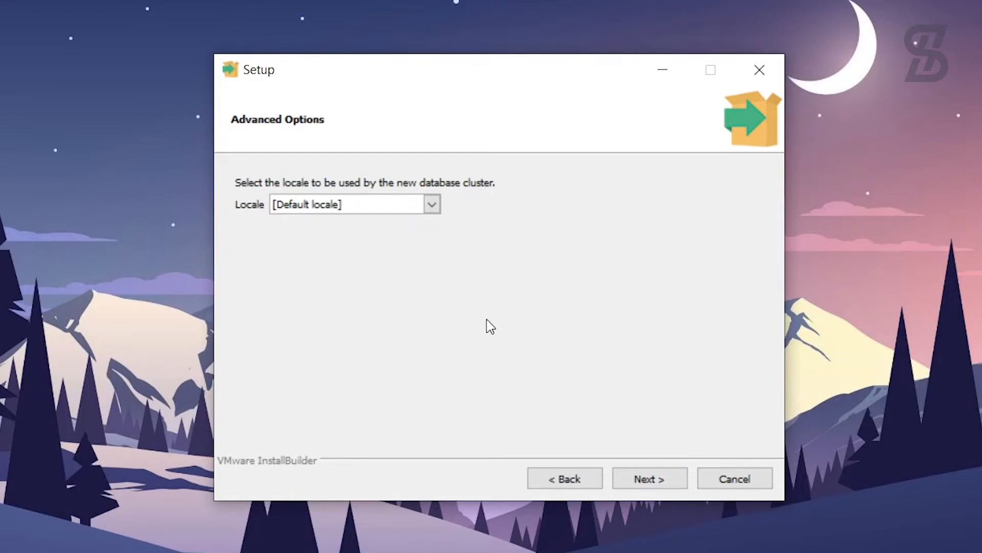
pyautogui.click(657, 483)
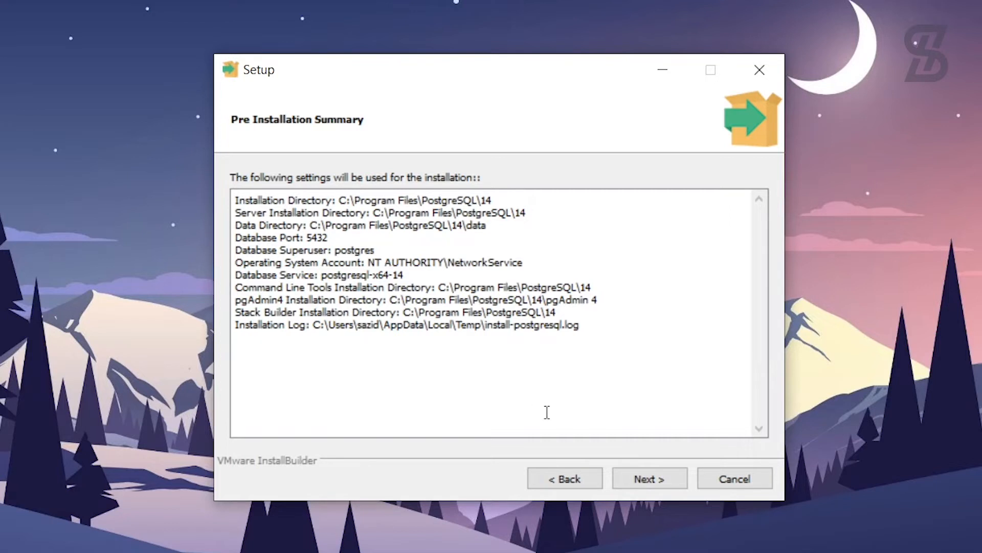
pyautogui.click(644, 480)
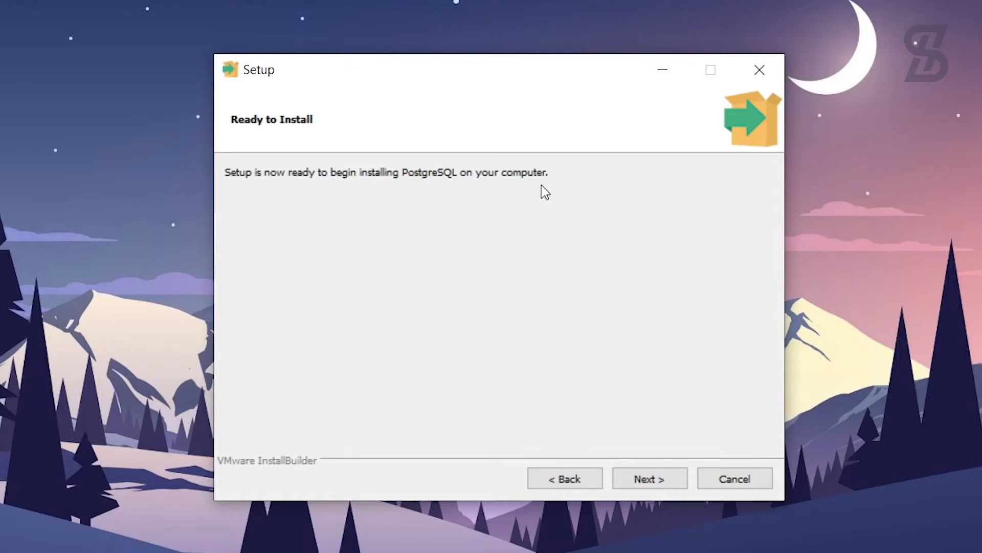
pyautogui.click(650, 482)
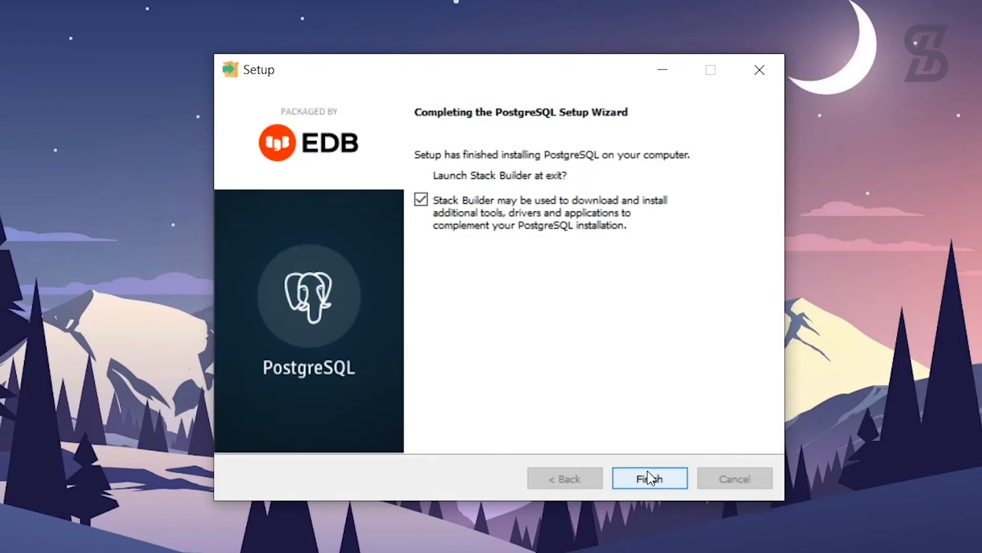
# Step: Uncheck Launch Stack Builder at exit and finish the setup wizard
pyautogui.click(427, 201)
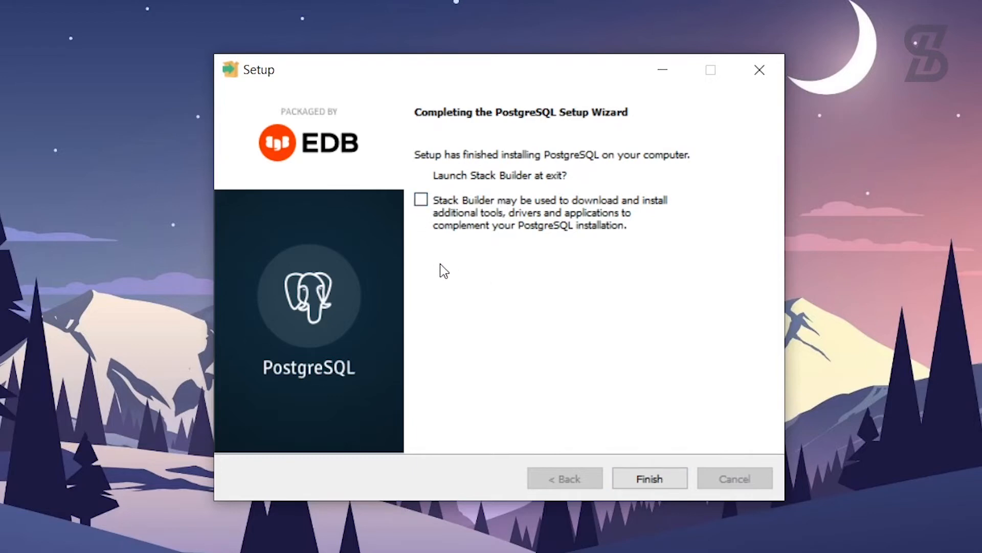
pyautogui.click(653, 478)
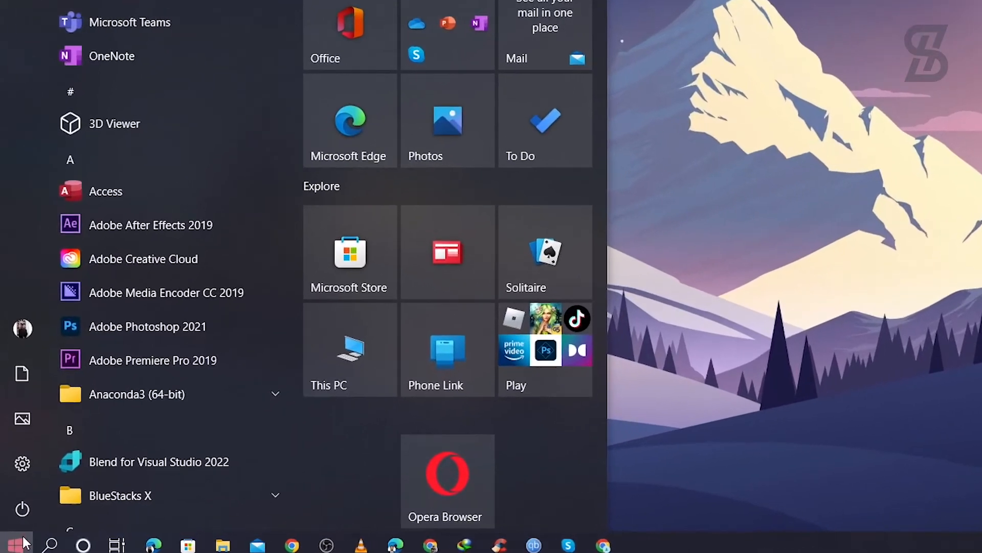
# Step: Start pgAdmin 4 from the PostgreSQL 14 folder in the Start menu app list
pyautogui.scroll(-10, 164, 143)
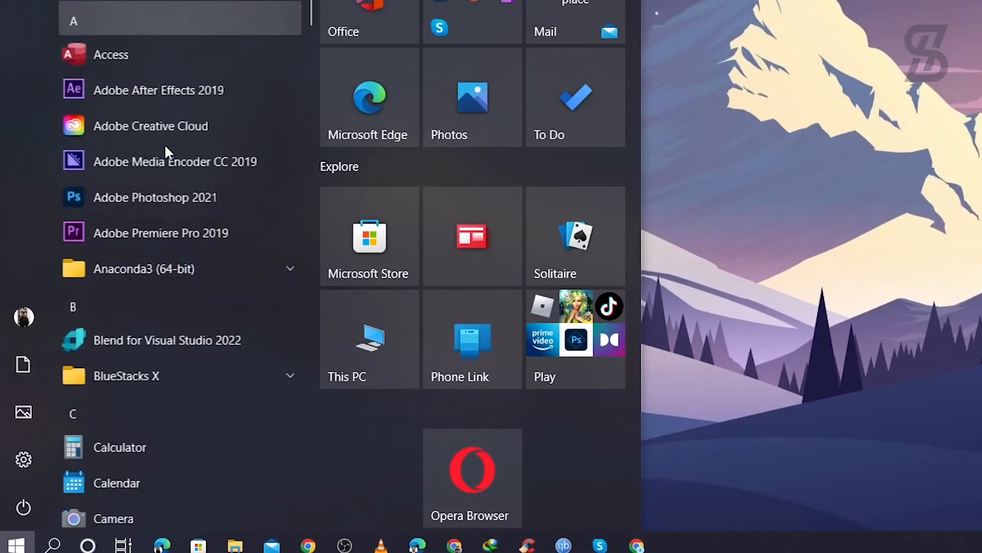
pyautogui.scroll(-10, 166, 148)
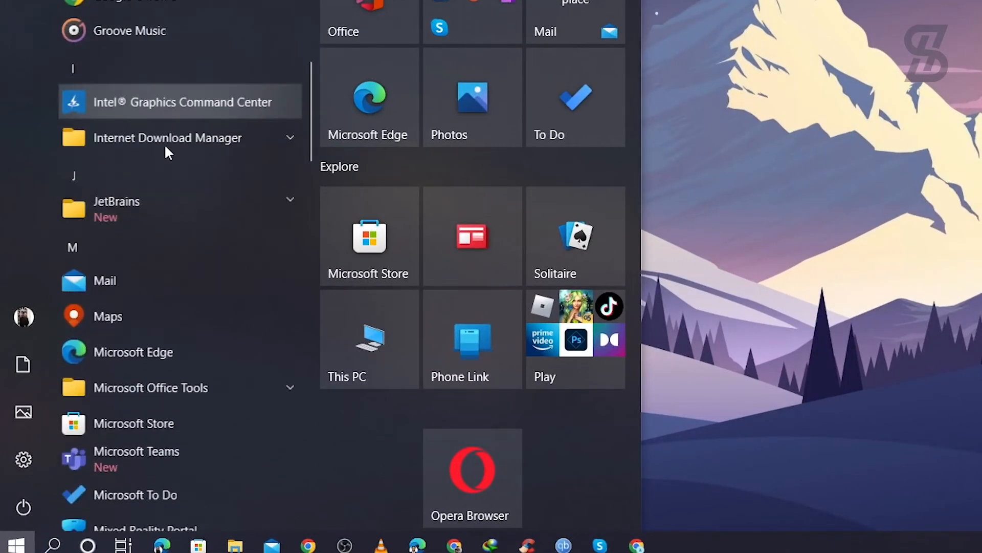
pyautogui.scroll(-5, 164, 143)
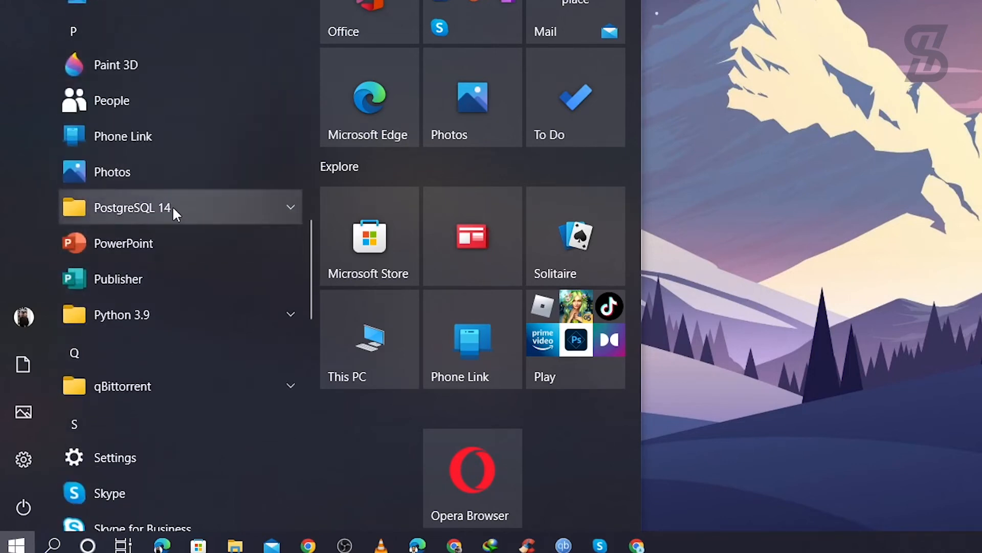
pyautogui.click(212, 213)
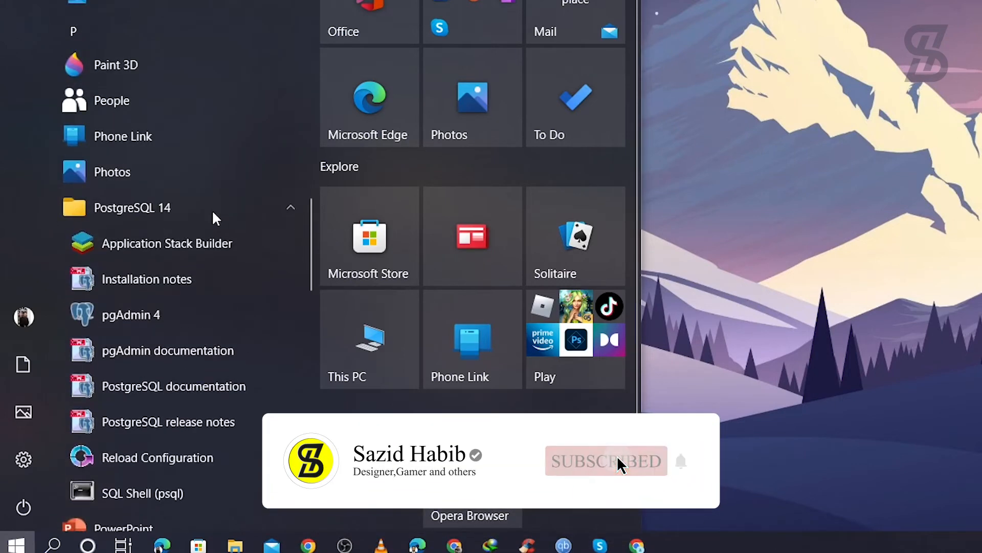
pyautogui.click(122, 321)
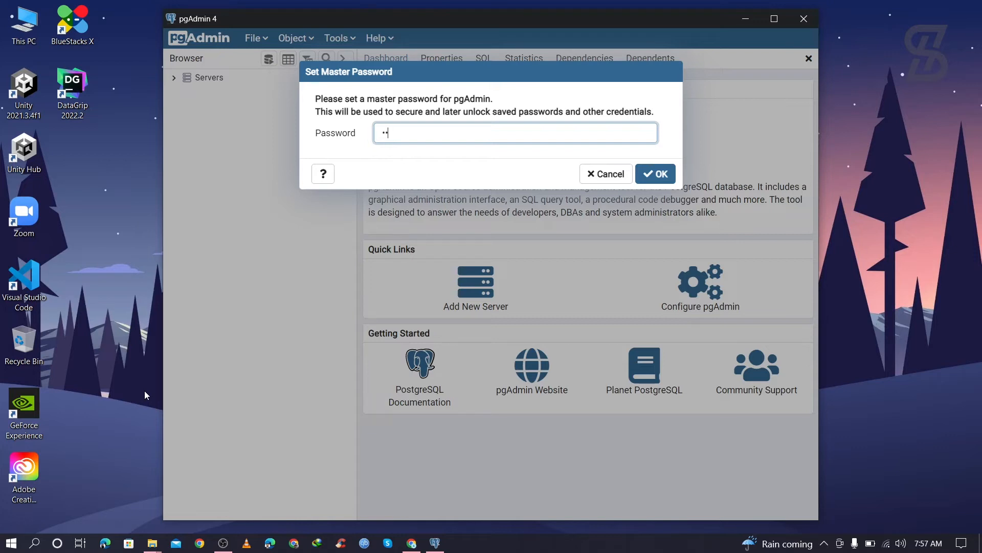
# Step: Enter and confirm a new pgAdmin master password, then expand Servers to show PostgreSQL 14
pyautogui.click(664, 175)
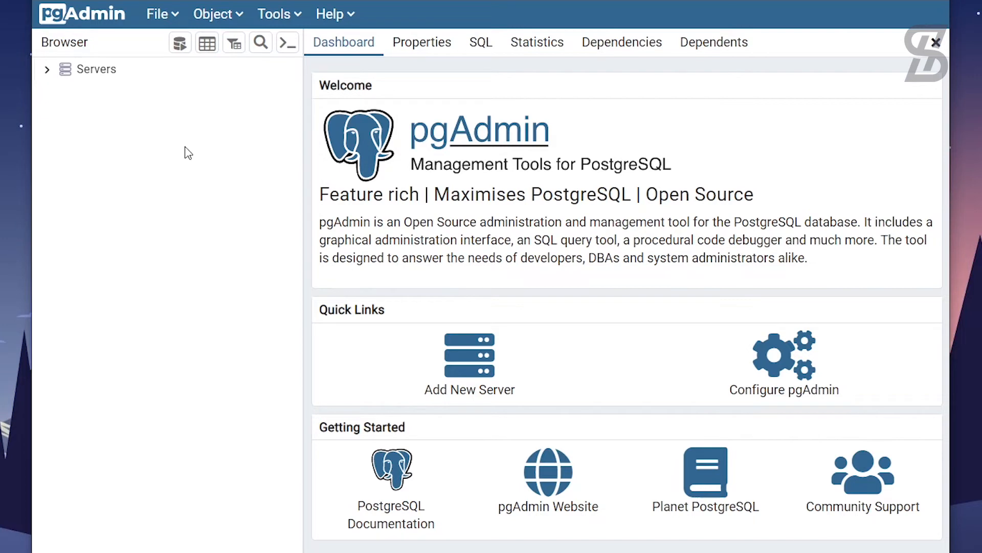
pyautogui.click(76, 76)
pyautogui.doubleClick(64, 75)
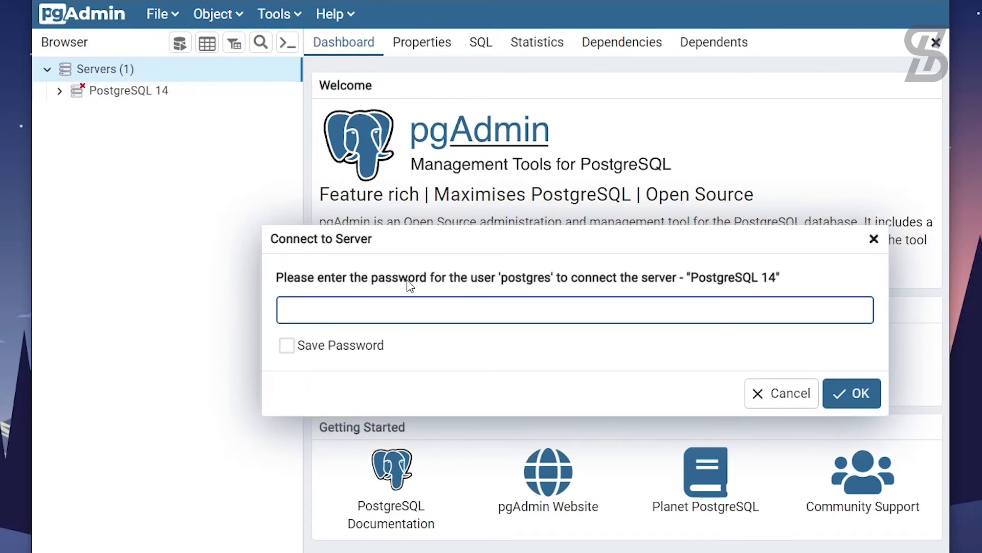
# Step: Enter the postgres user's password with Save Password ticked and connect to PostgreSQL 14
pyautogui.write('•••••••')
pyautogui.click(287, 347)
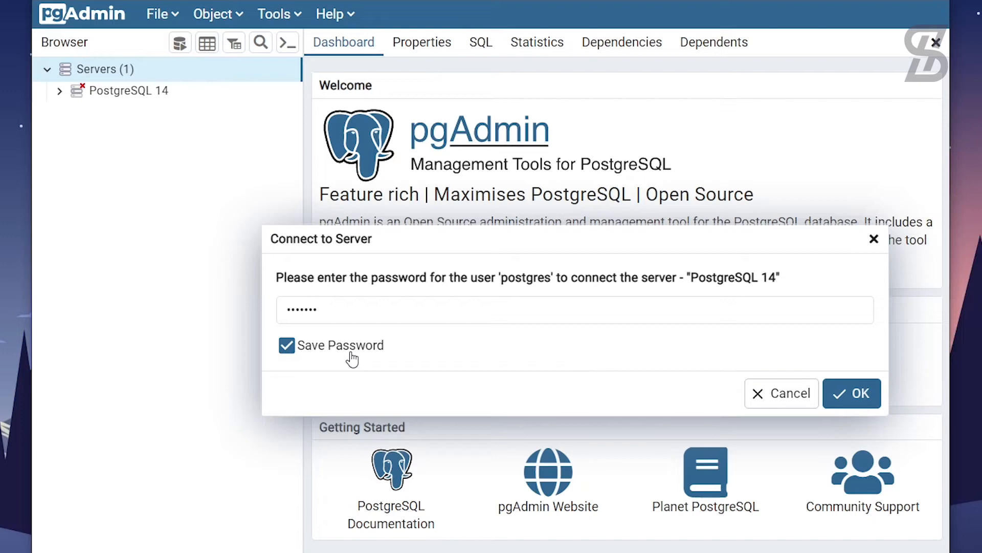
pyautogui.click(853, 393)
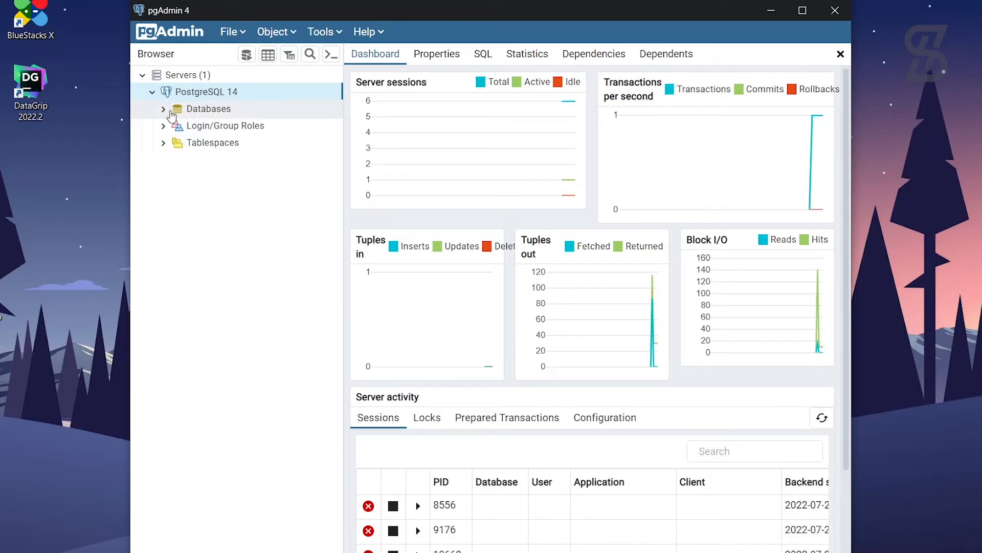
# Step: Expand Databases and the postgres database, briefly opening Schemas and collapsing it again
pyautogui.click(171, 110)
pyautogui.click(803, 11)
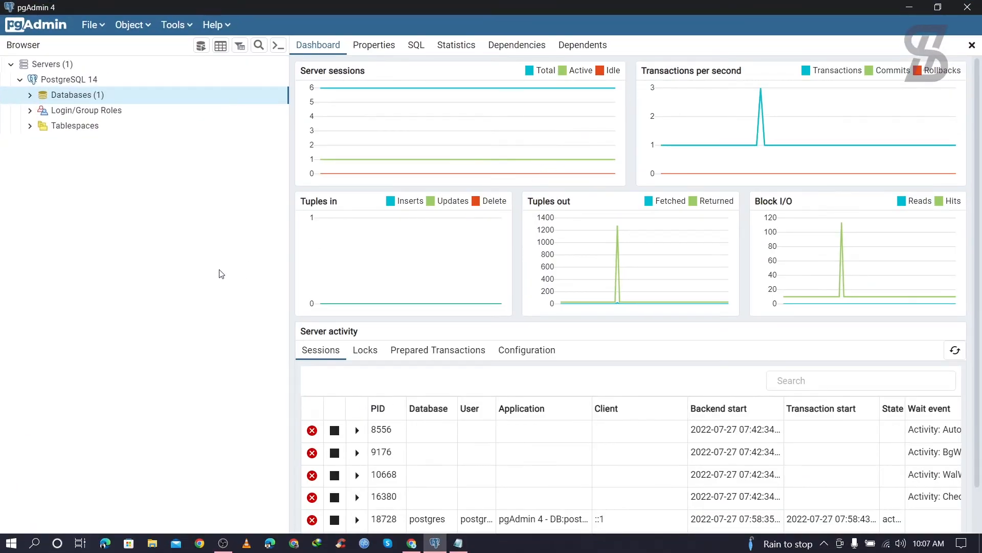
pyautogui.click(29, 95)
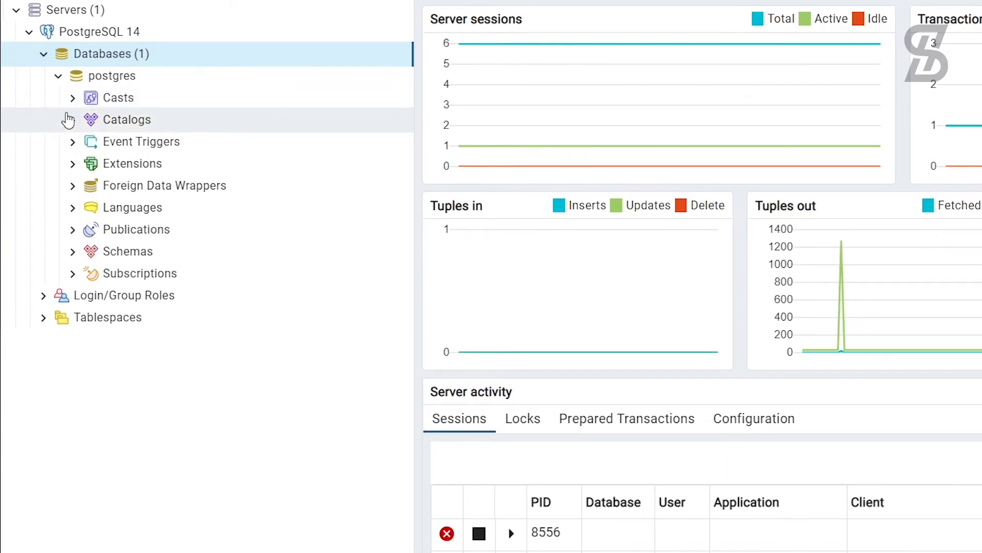
pyautogui.click(128, 251)
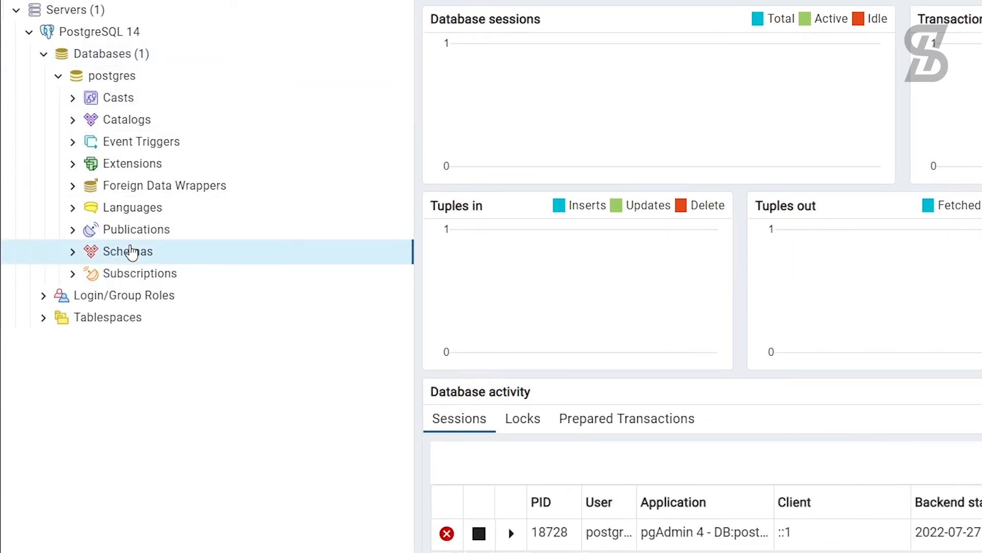
pyautogui.click(76, 252)
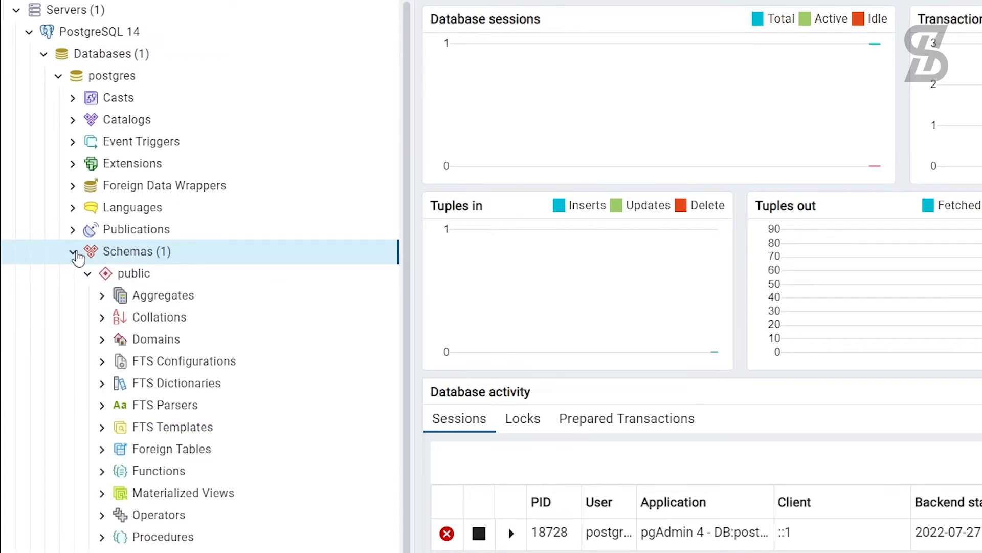
pyautogui.scroll(-2, 197, 379)
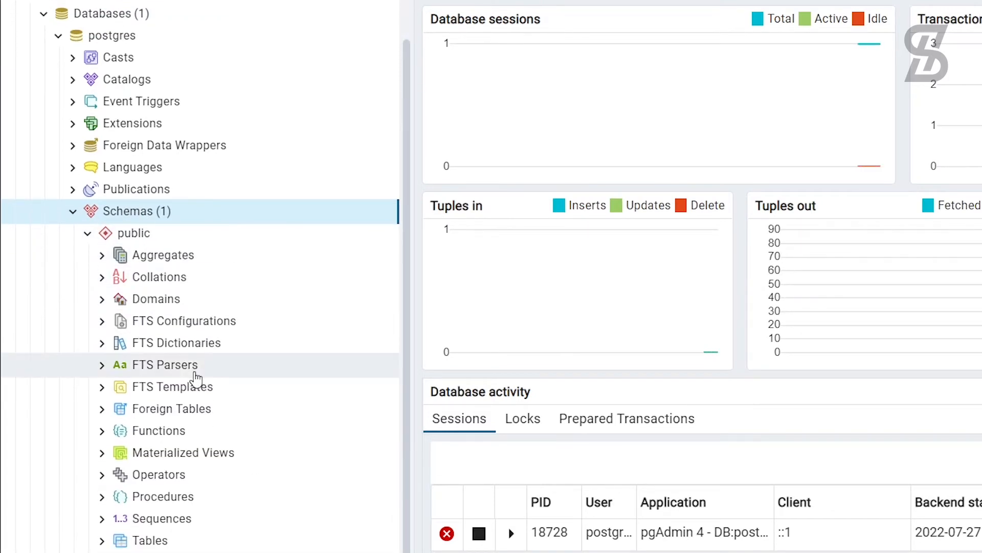
pyautogui.scroll(2, 197, 379)
pyautogui.click(73, 253)
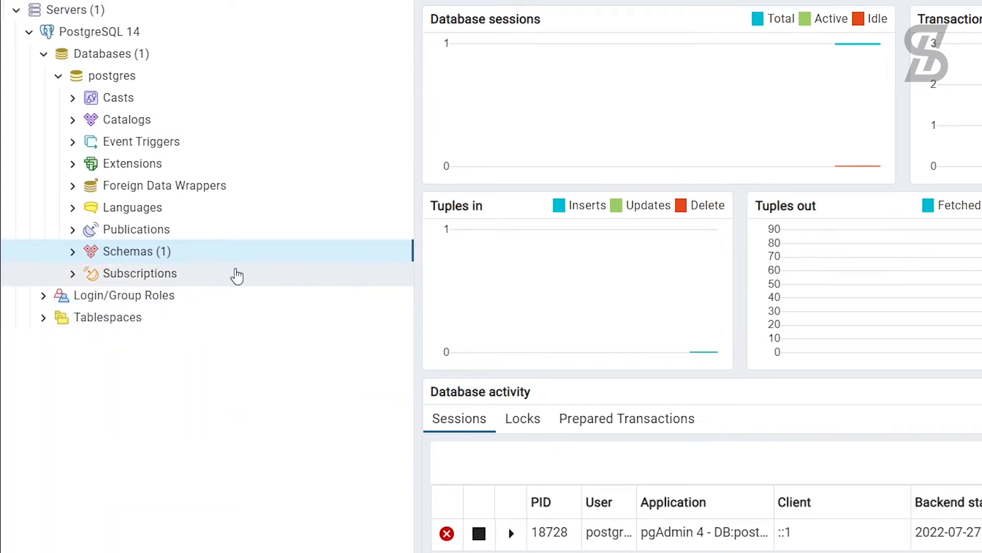
# Step: Choose Create > Database... from the Databases group's context menu
pyautogui.rightClick(118, 59)
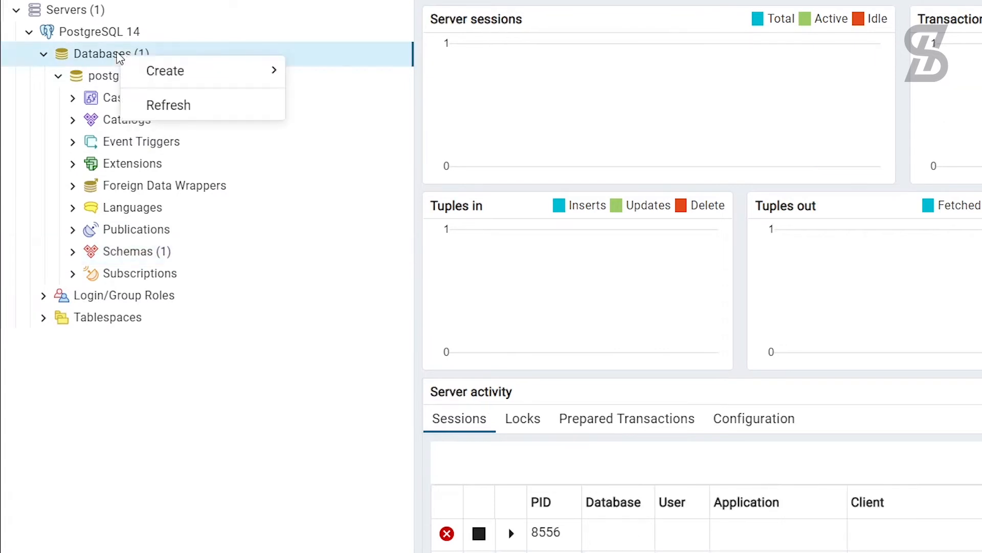
pyautogui.moveTo(154, 73)
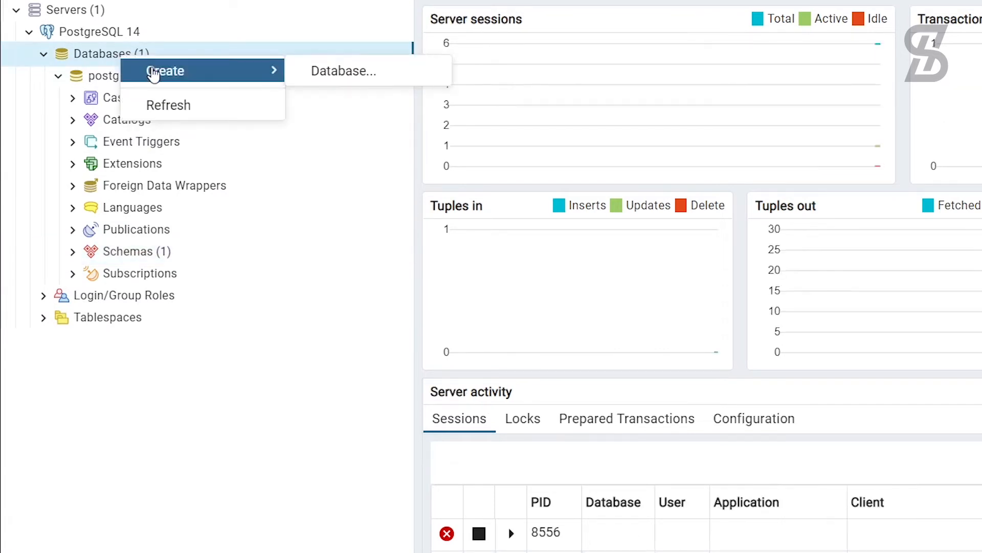
pyautogui.click(332, 74)
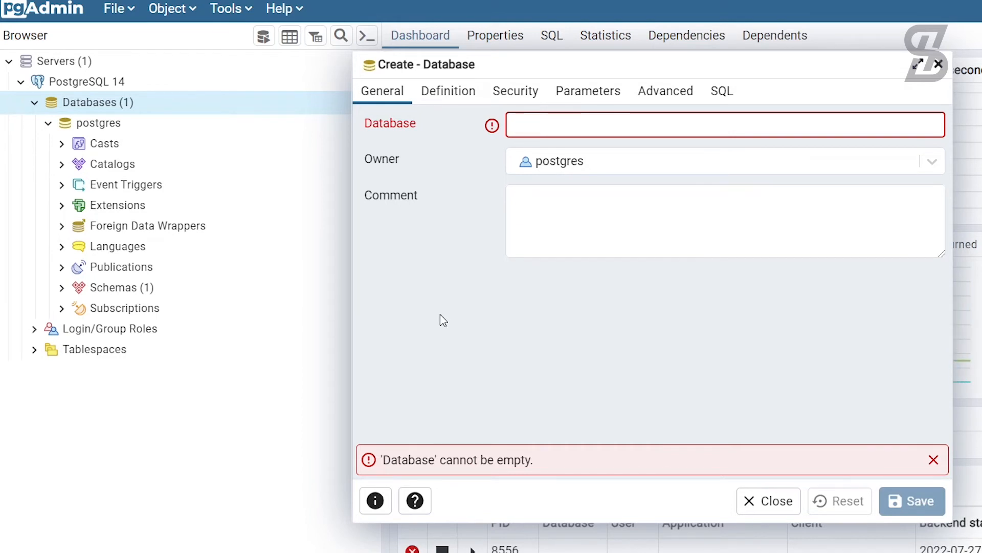
# Step: Name the new database NewDB, preview its CREATE DATABASE SQL, and save it
pyautogui.write('NewD')
pyautogui.write('B')
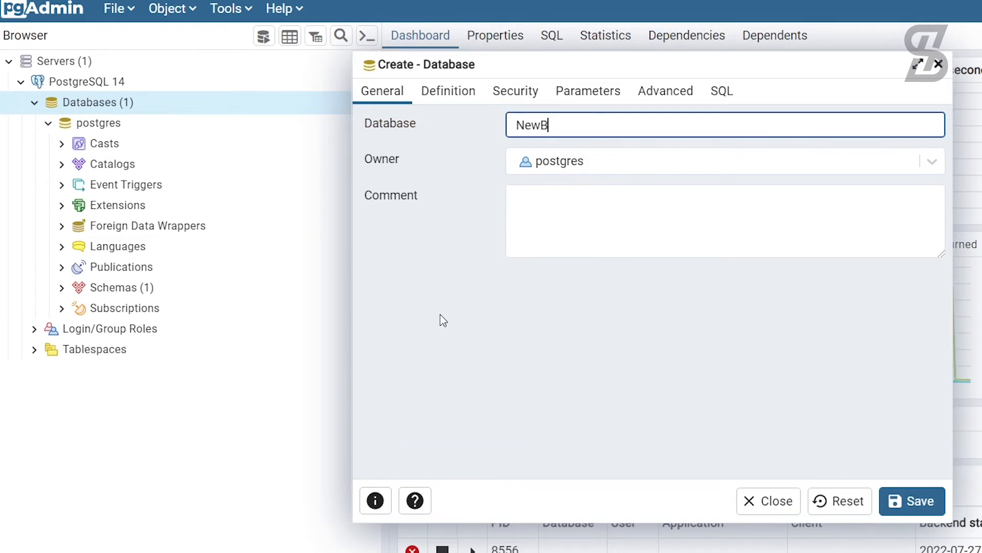
pyautogui.press('BackSpace')
pyautogui.write('DB')
pyautogui.click(728, 94)
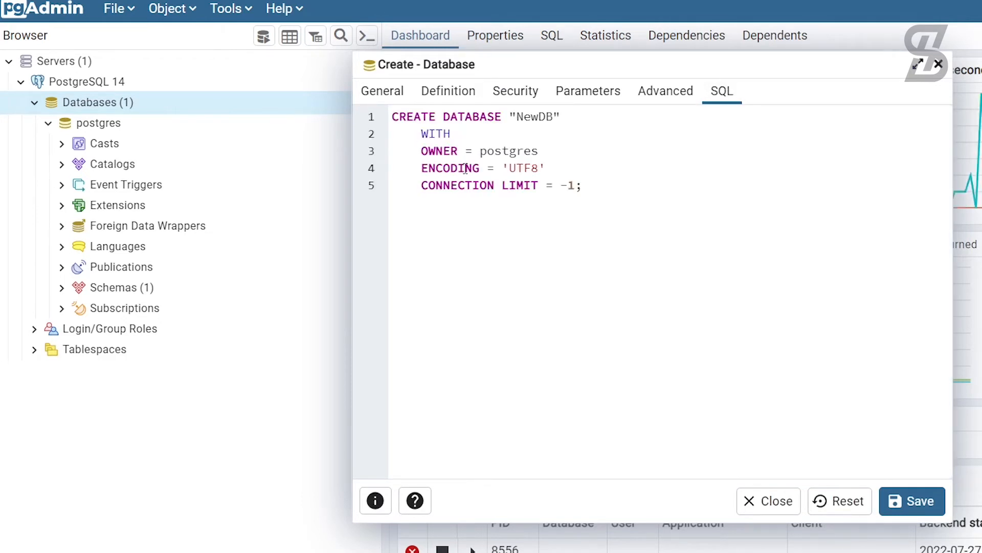
pyautogui.click(391, 95)
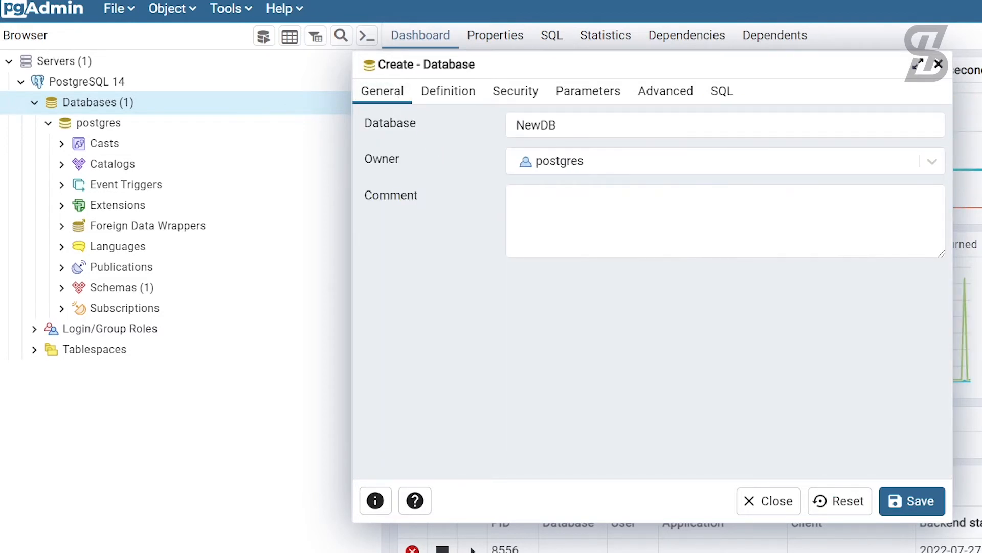
pyautogui.click(911, 500)
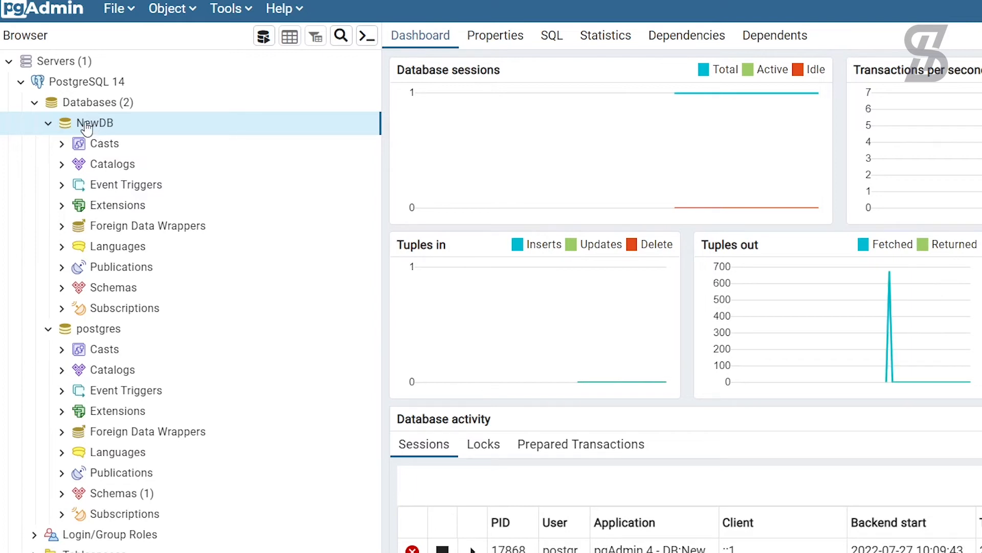
# Step: Collapse the postgres database and bring up NewDB's context menu
pyautogui.click(48, 331)
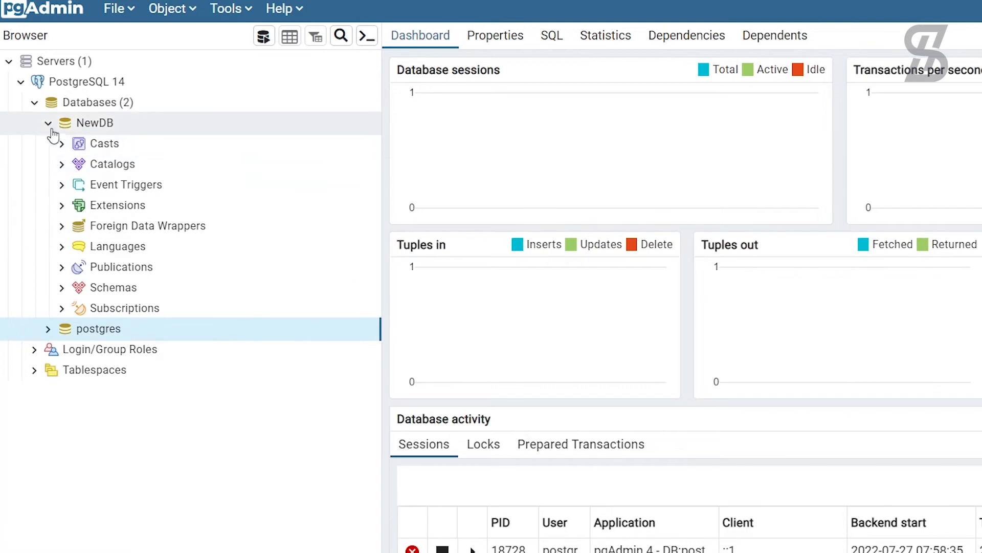
pyautogui.click(101, 130)
pyautogui.rightClick(101, 130)
# Step: Generate NewDB's CREATE Script into a new Query Tool tab
pyautogui.moveTo(131, 146)
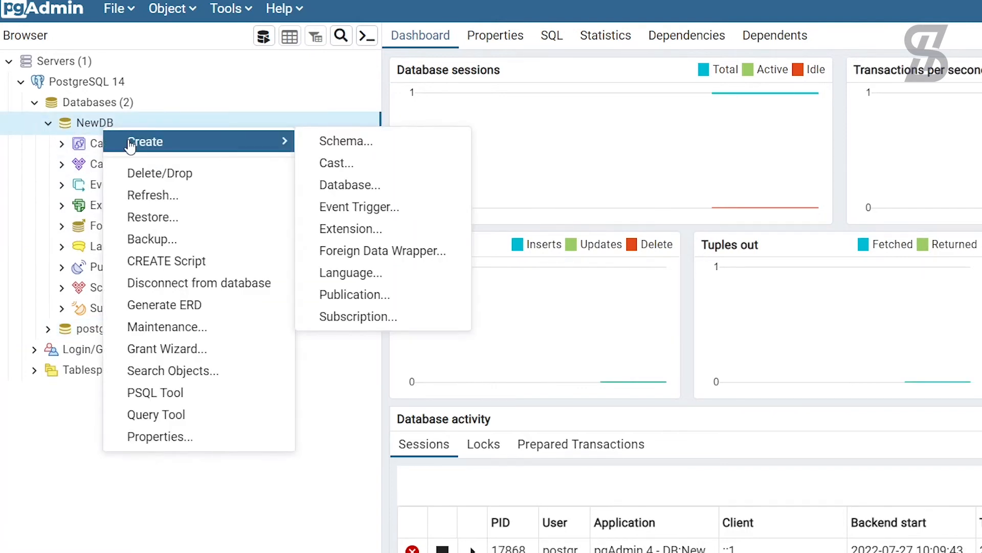
pyautogui.click(154, 262)
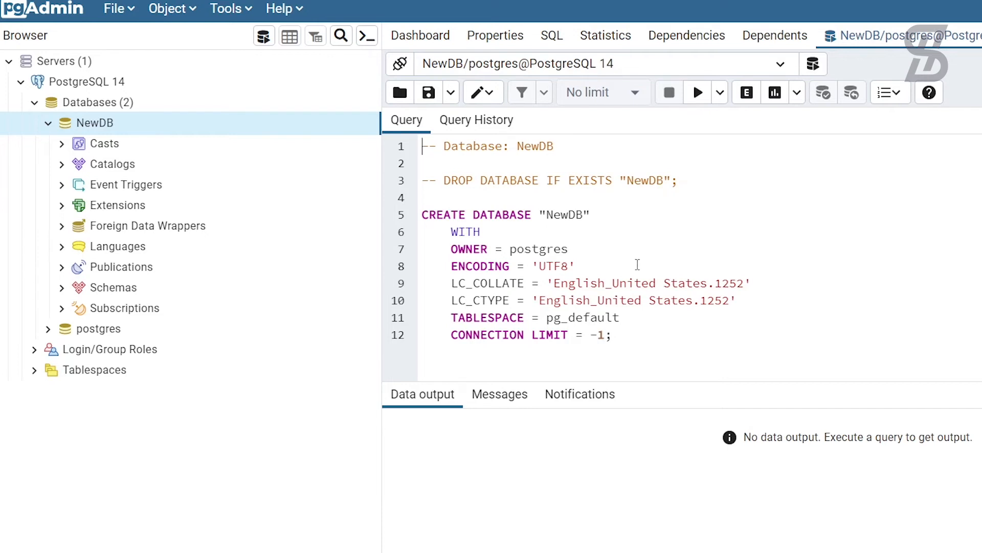
# Step: Add an empty CREATE TABLE NewTable( ); statement on a new line below the script
pyautogui.click(442, 358)
pyautogui.press('Return')
pyautogui.press('Return')
pyautogui.press('BackSpace')
pyautogui.press('BackSpace')
pyautogui.write('CREATE')
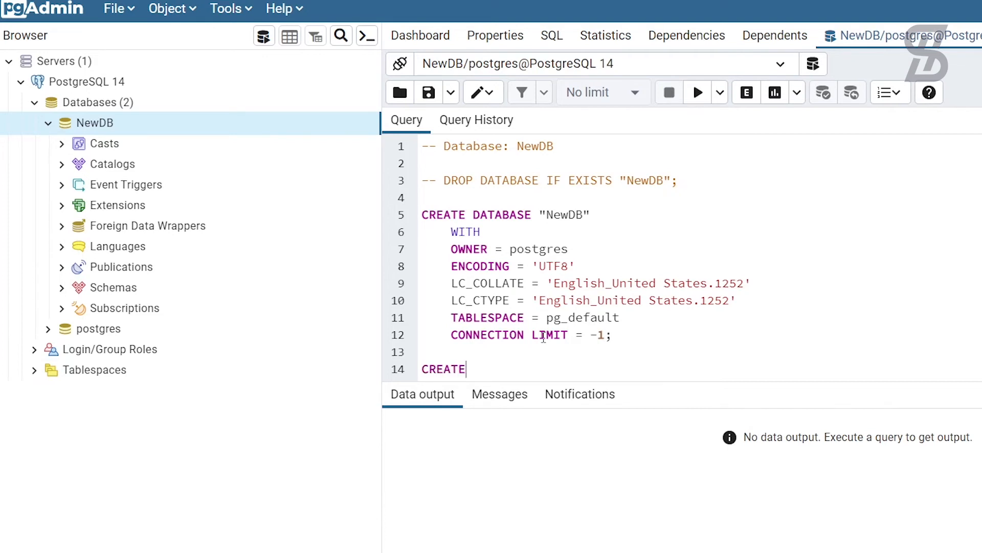
pyautogui.write(' TABLE NewTable(')
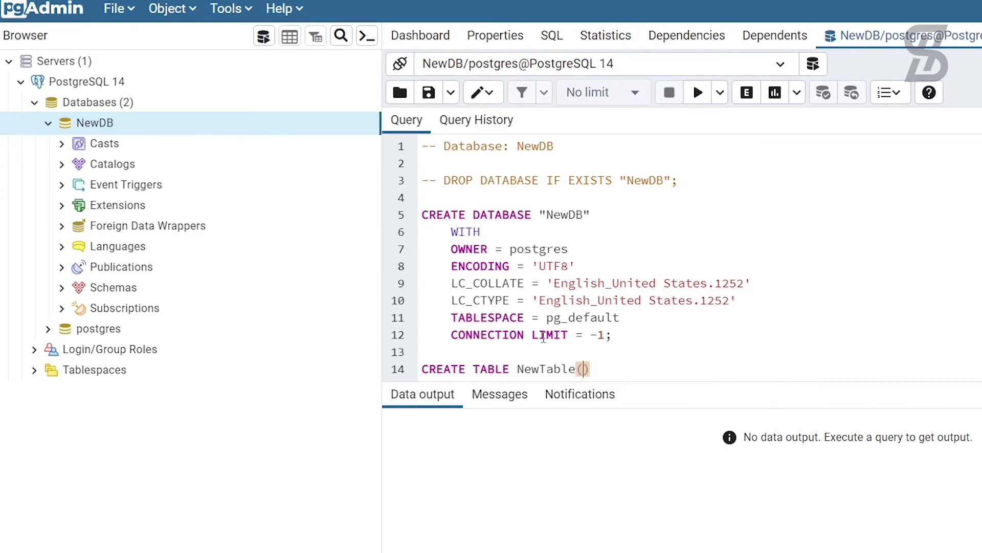
pyautogui.press('Return')
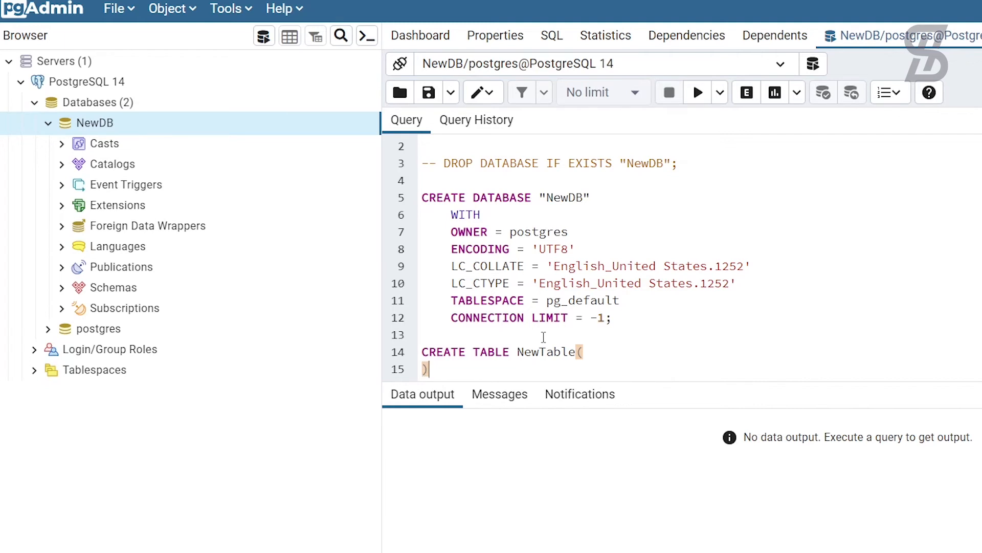
pyautogui.press('End')
pyautogui.write(';')
pyautogui.press('Home')
pyautogui.press('Return')
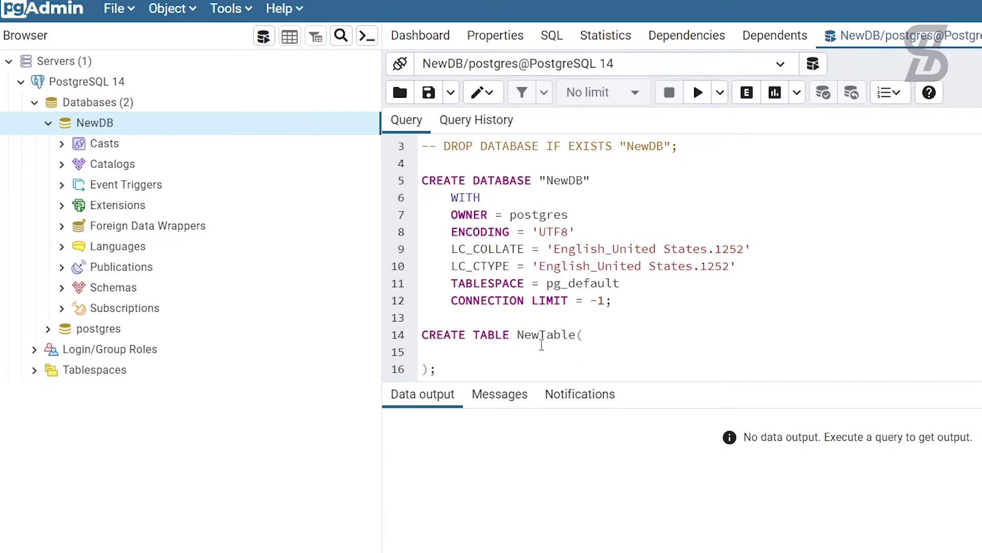
# Step: Define columns UserID int, FullName varchar(250), Address varchar(250) and PhoneNo varchar(100) inside the brackets
pyautogui.press('Tab')
pyautogui.write('UserID int,')
pyautogui.press('Return')
pyautogui.write('Full')
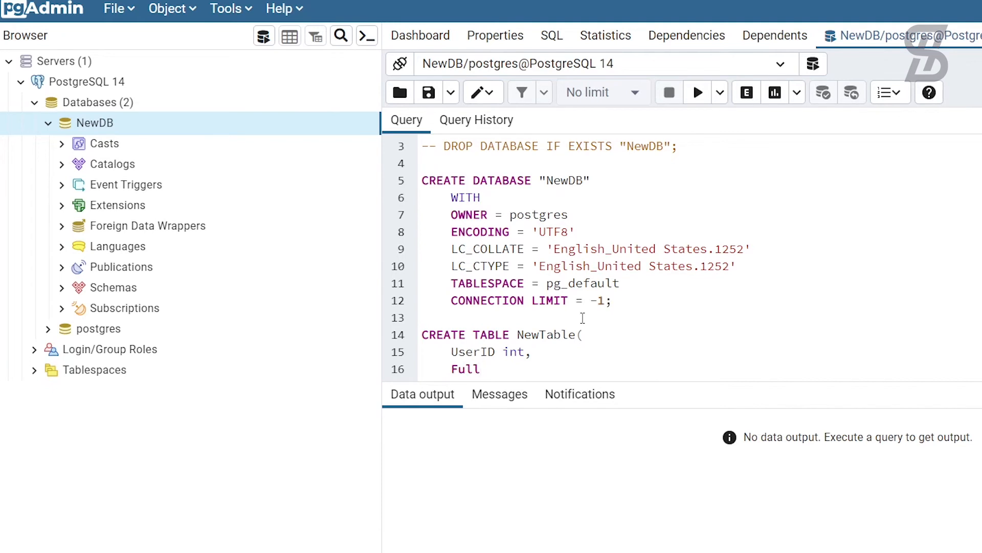
pyautogui.write('Name varc')
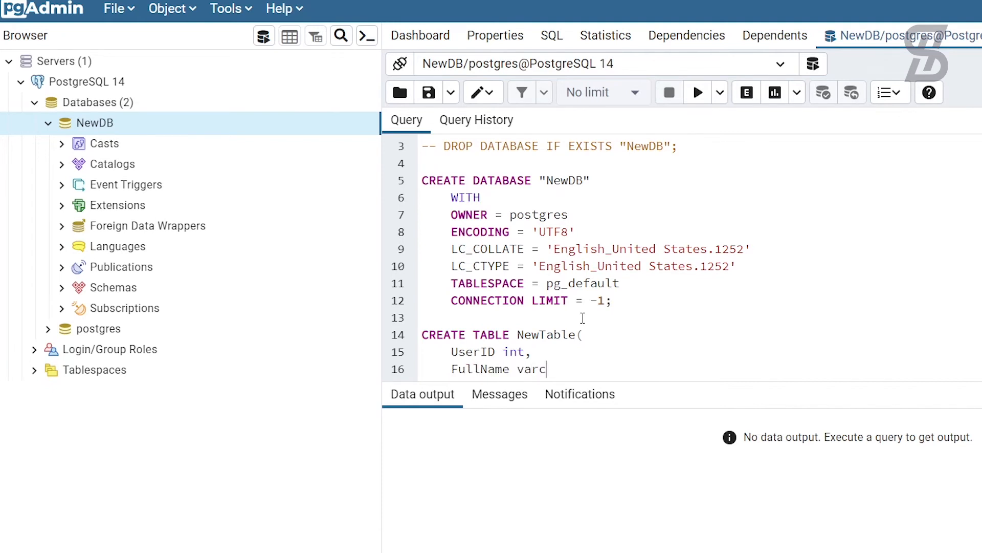
pyautogui.write('har(250),')
pyautogui.press('Return')
pyautogui.write('A')
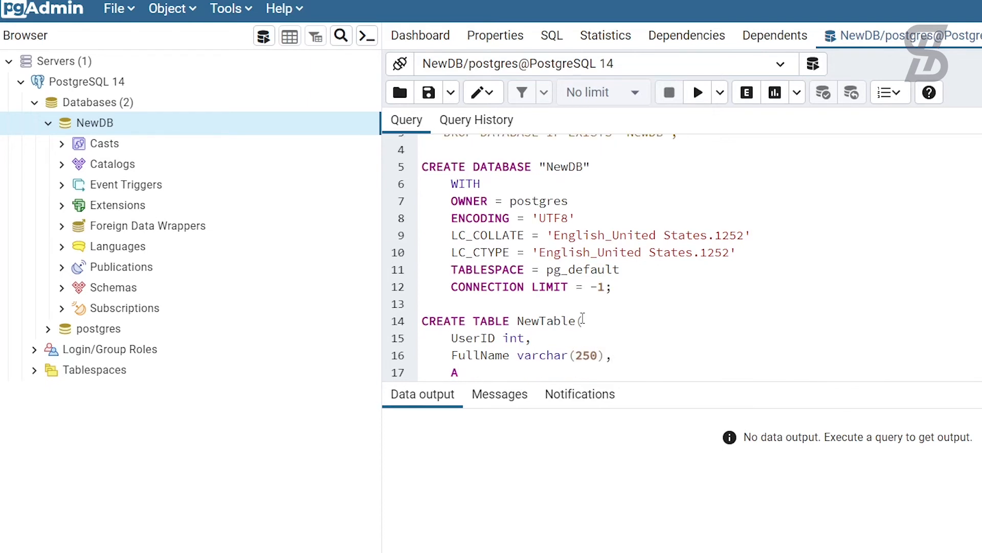
pyautogui.write('ddress')
pyautogui.write(' vae')
pyautogui.write('char(250')
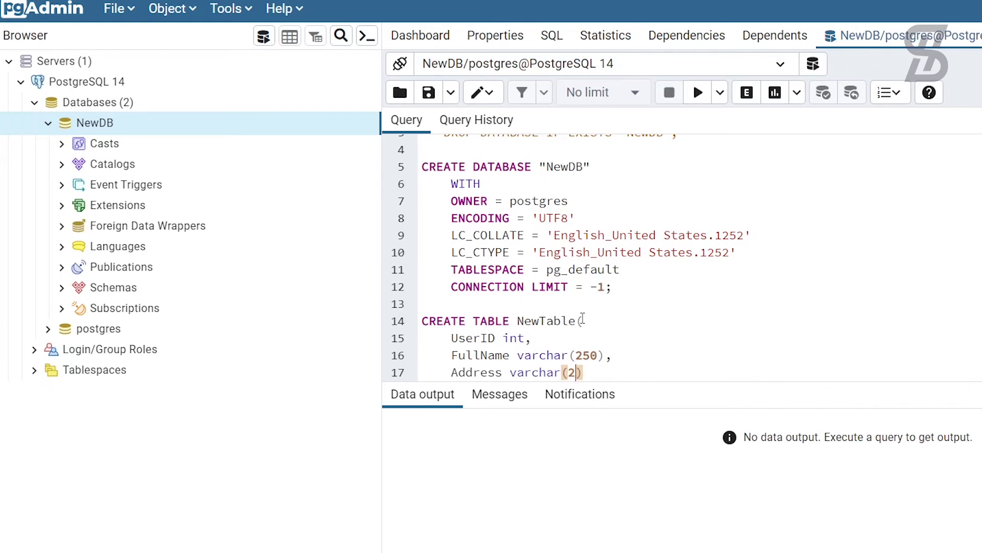
pyautogui.write('),')
pyautogui.press('Return')
pyautogui.write('PhoneN')
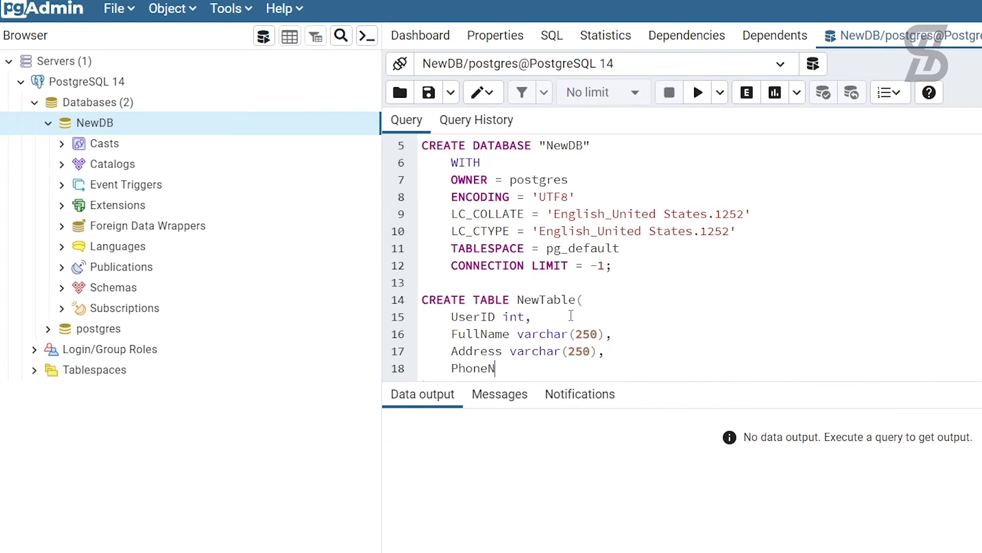
pyautogui.write('o varchar(1')
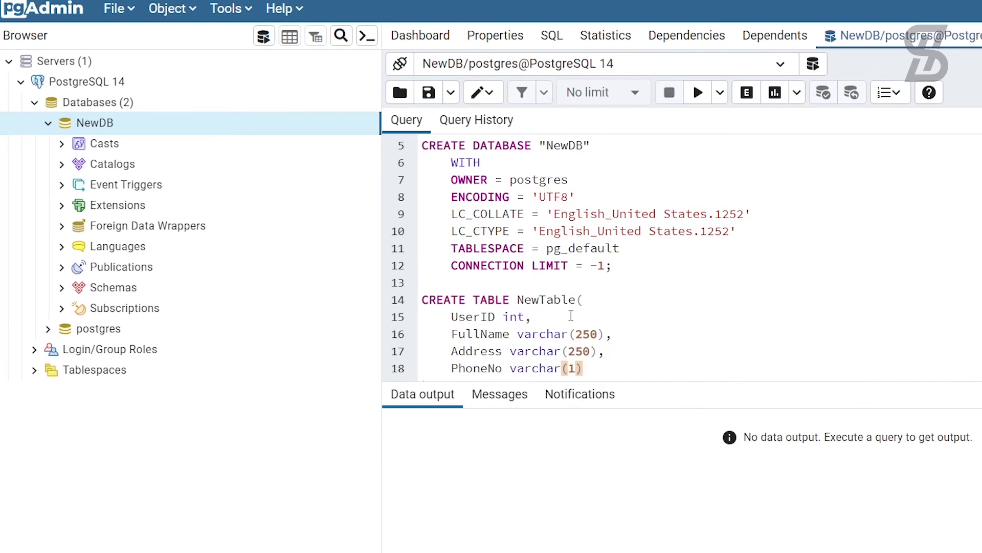
pyautogui.write('00')
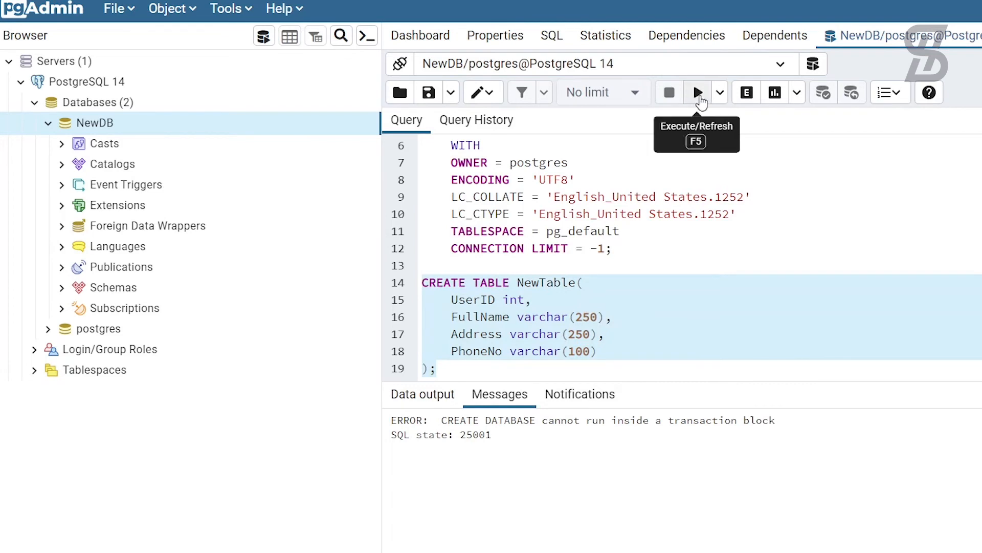
# Step: Execute the selected CREATE TABLE statement so newtable is created in NewDB's public schema
pyautogui.click(699, 94)
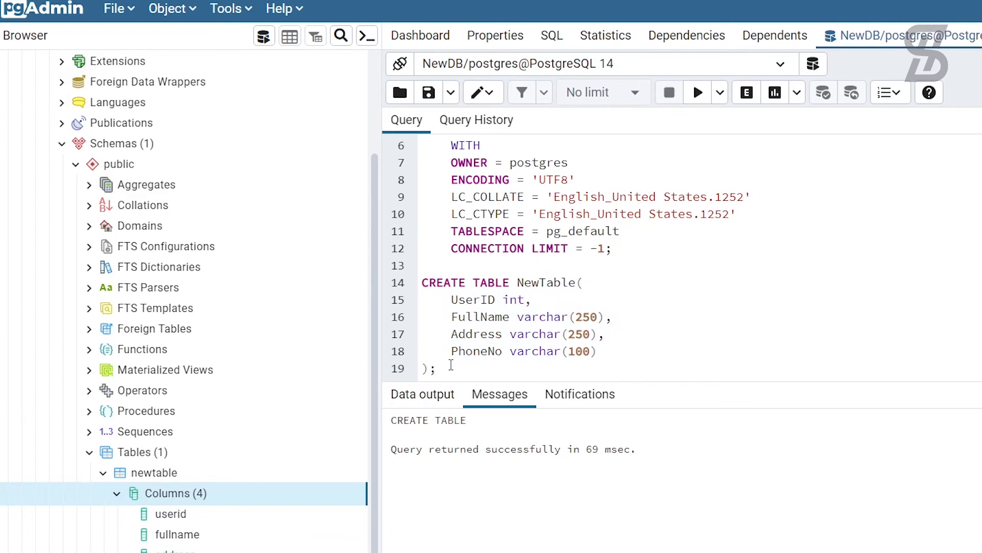
pyautogui.press('Return')
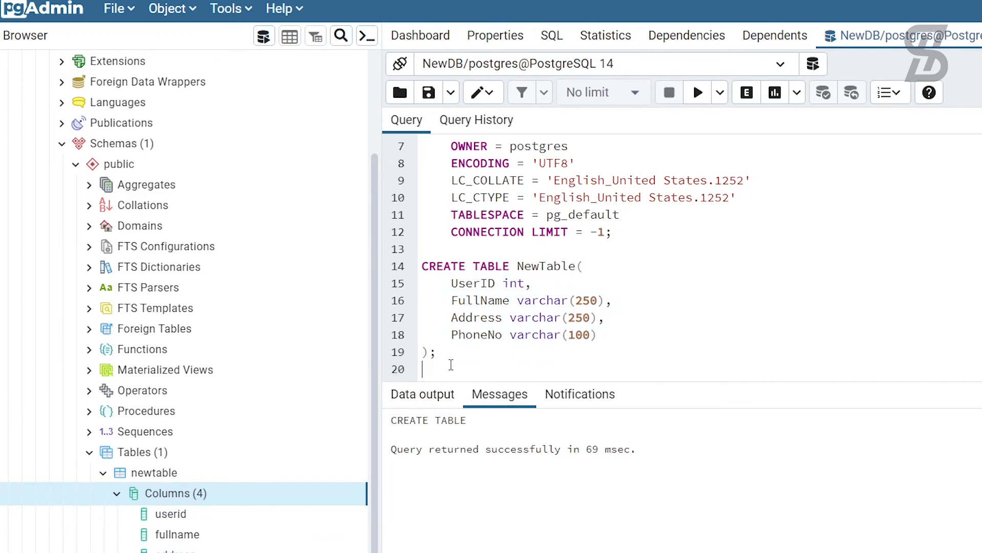
# Step: Write and run 'select * from newtable;' to show the table's empty column headings
pyautogui.press('Return')
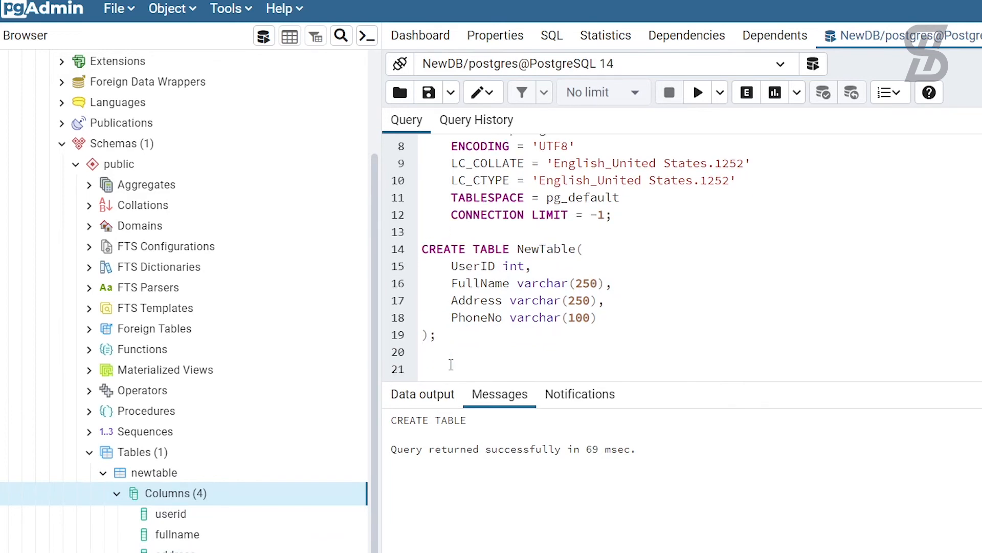
pyautogui.write('select * from newtable;')
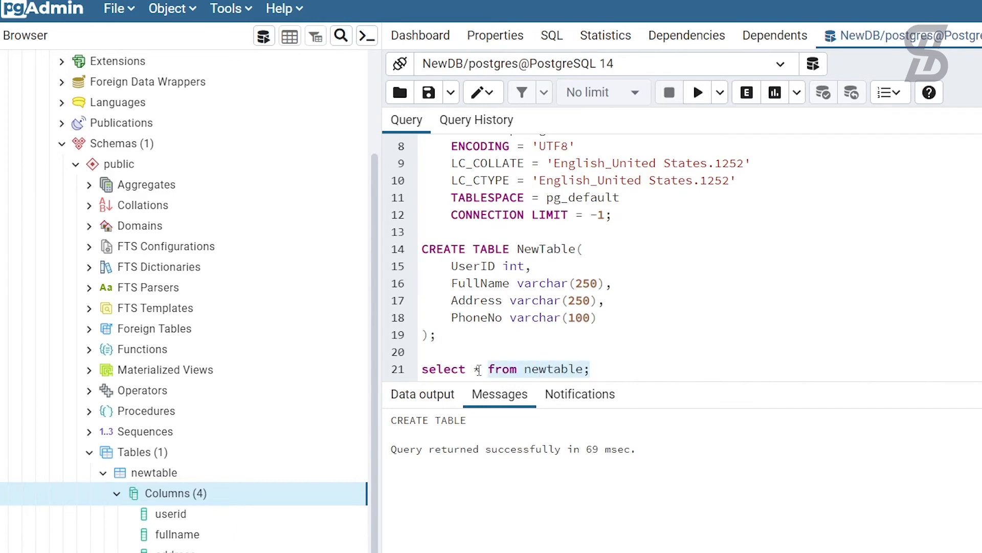
pyautogui.moveTo(479, 369); pyautogui.dragTo(423, 370)
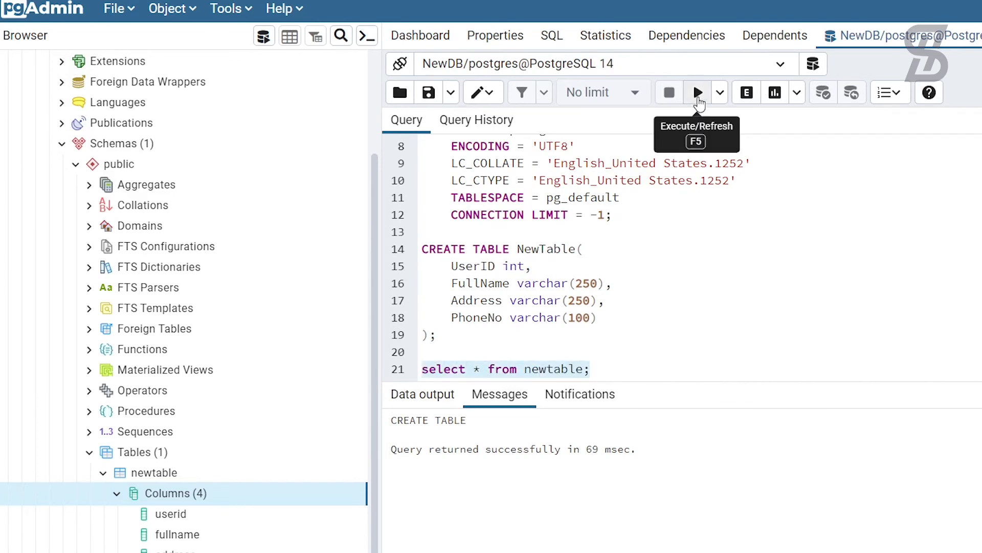
pyautogui.click(698, 94)
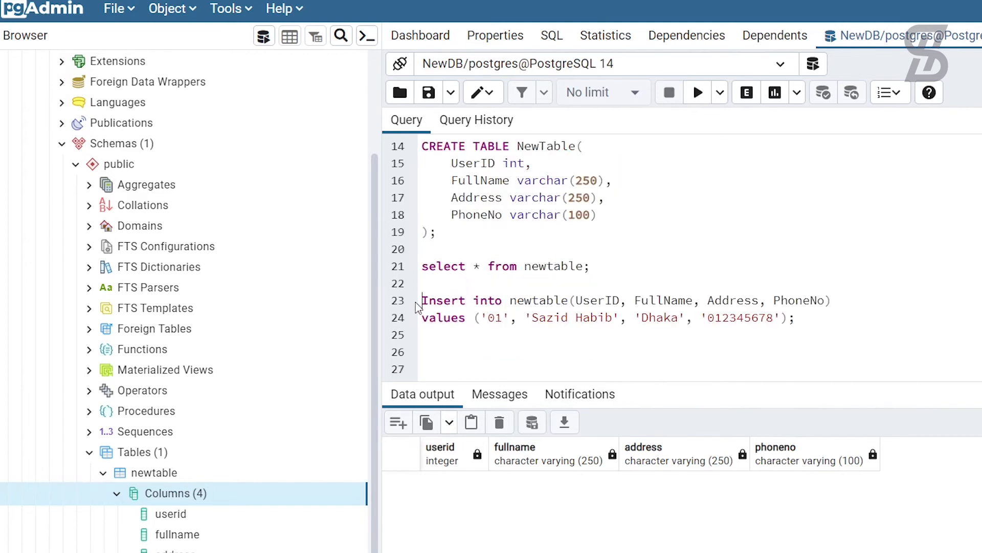
# Step: Select the INSERT INTO newtable statement and execute it, getting INSERT 0 1
pyautogui.moveTo(422, 302); pyautogui.dragTo(824, 302)
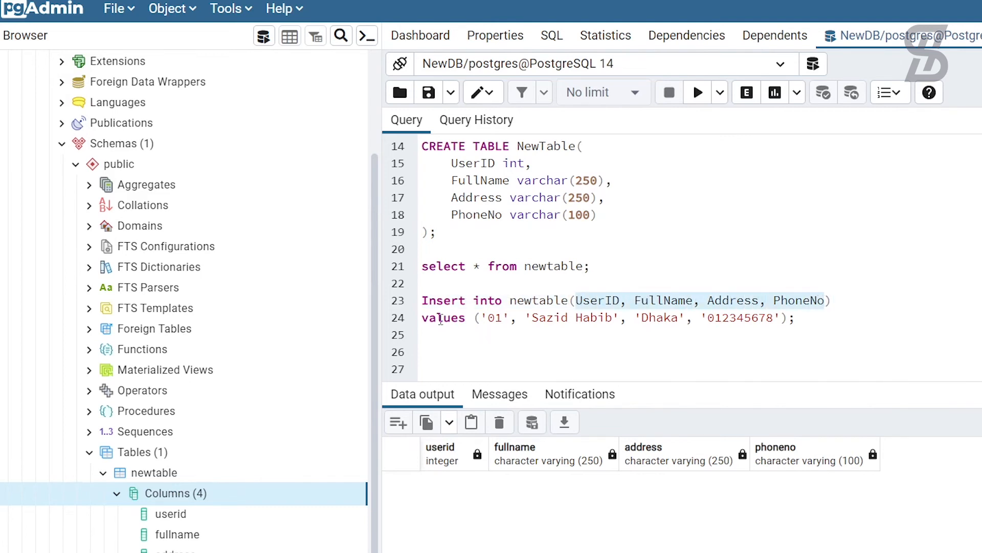
pyautogui.moveTo(422, 318); pyautogui.dragTo(799, 317)
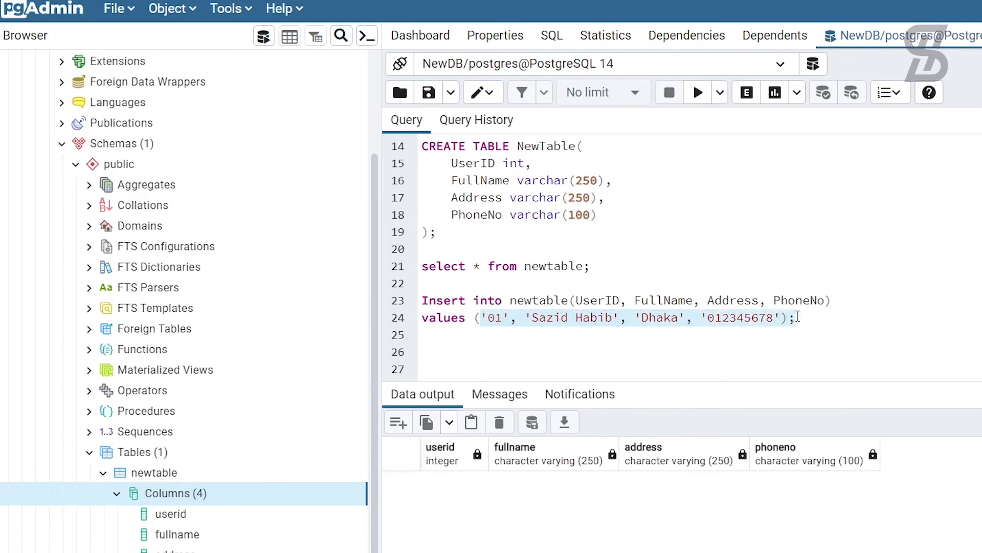
pyautogui.click(798, 318)
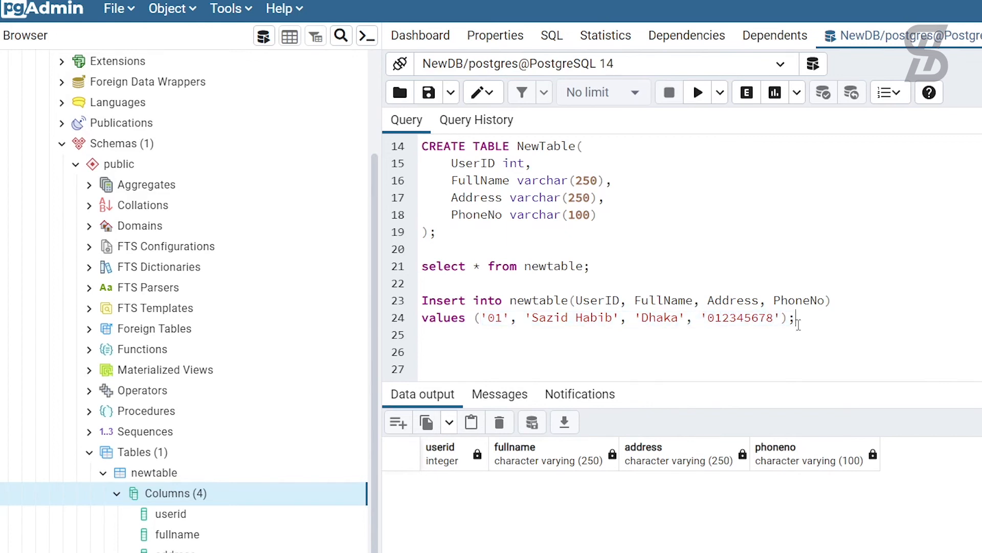
pyautogui.moveTo(798, 319); pyautogui.dragTo(420, 302)
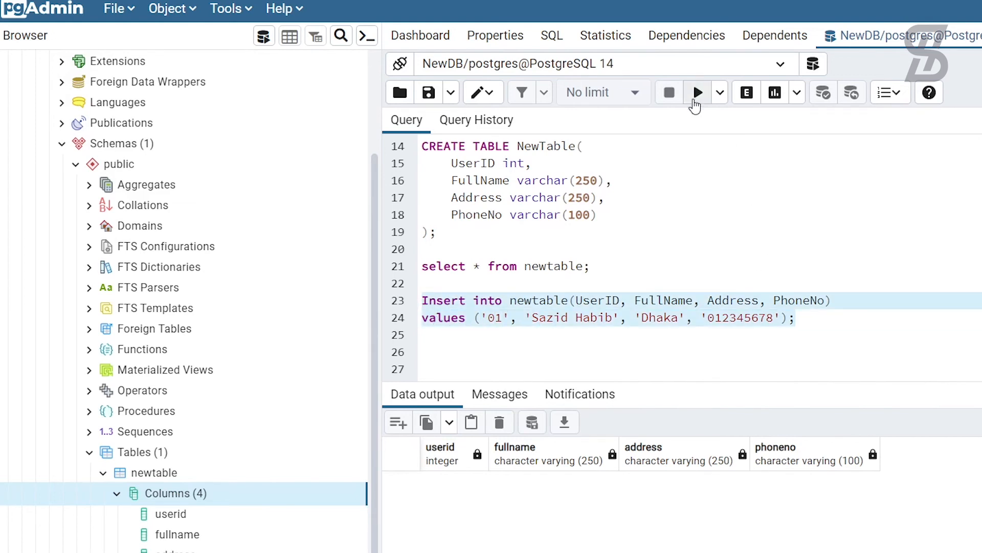
pyautogui.click(697, 95)
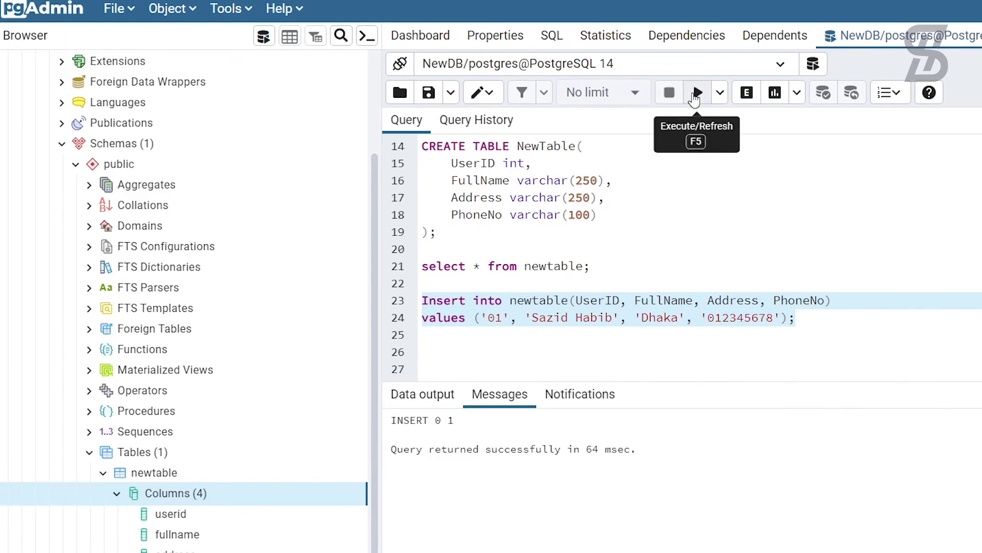
pyautogui.click(472, 343)
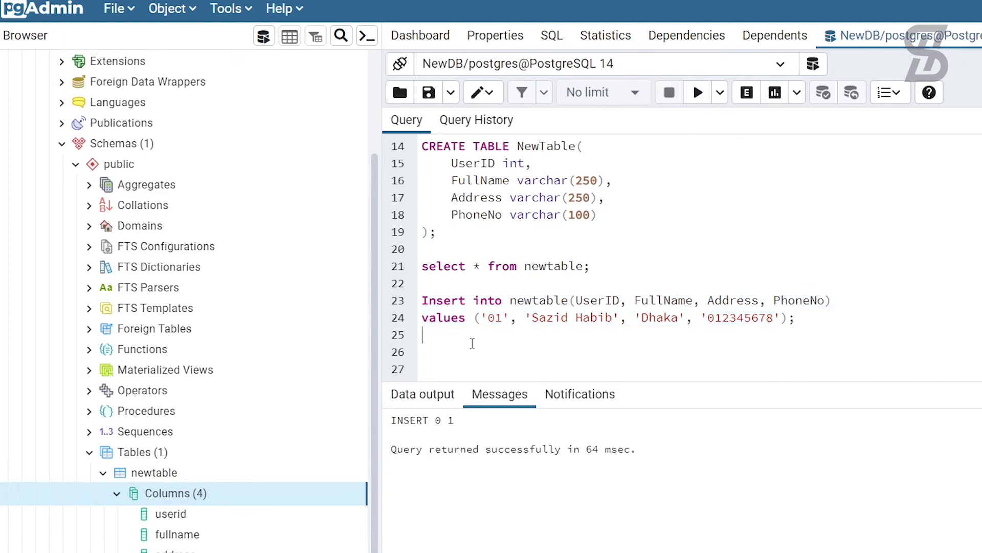
# Step: Type and run 'Select * from newtable' to display the stored user row from Dhaka
pyautogui.press('Return')
pyautogui.write('Select * from n')
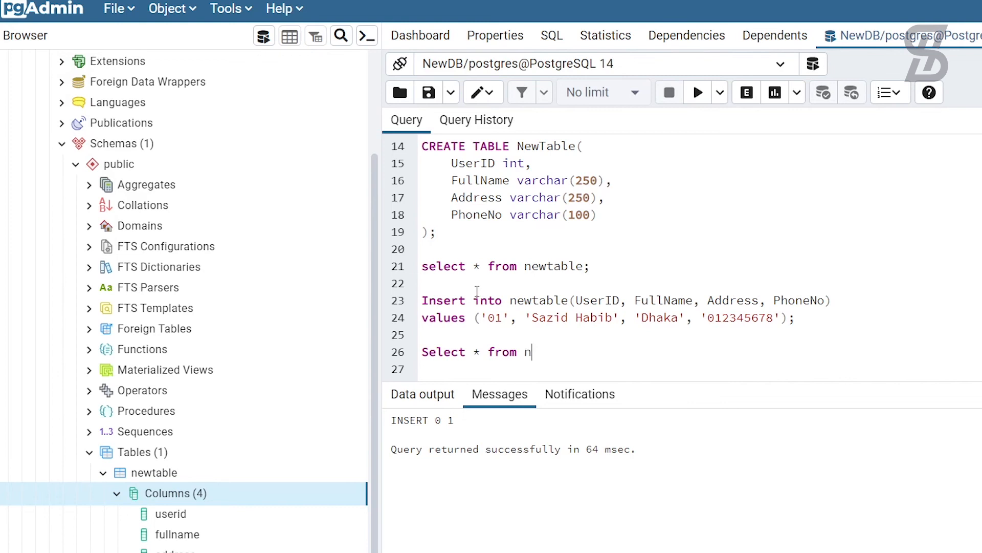
pyautogui.write('ewtable;')
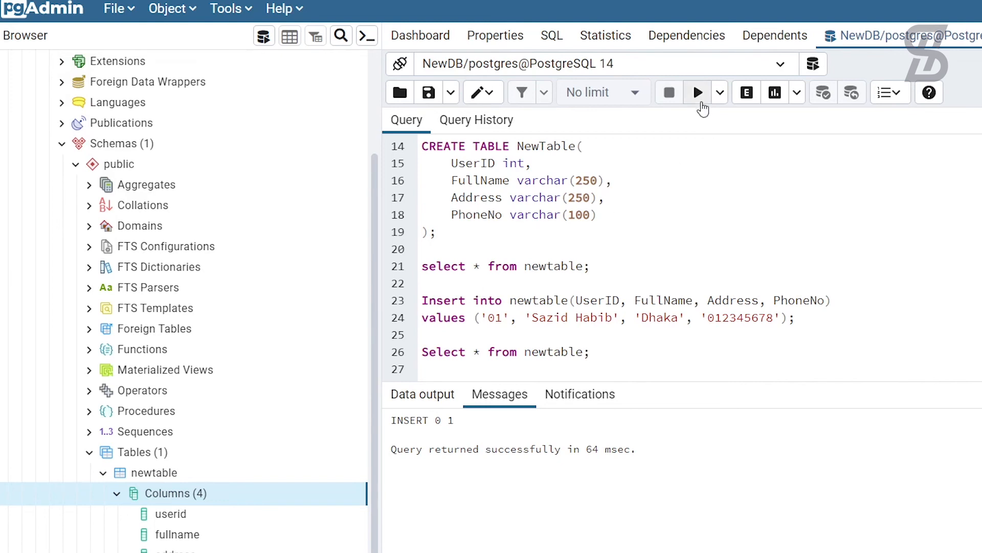
pyautogui.moveTo(594, 352); pyautogui.dragTo(425, 358)
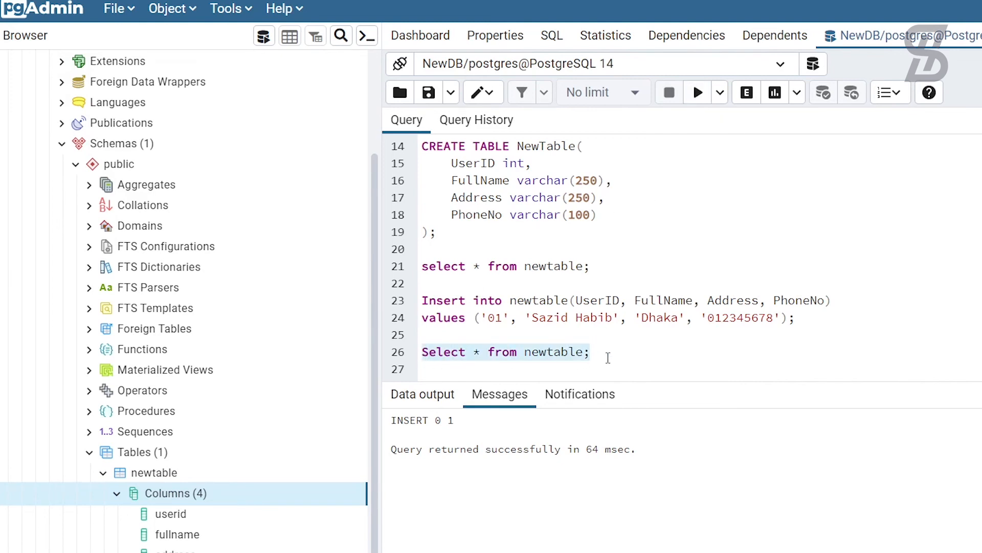
pyautogui.click(698, 96)
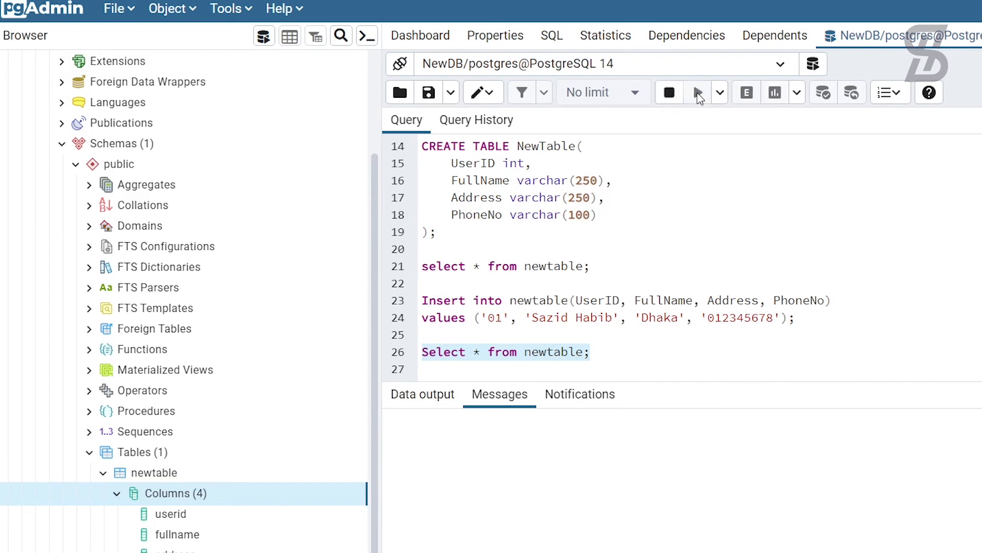